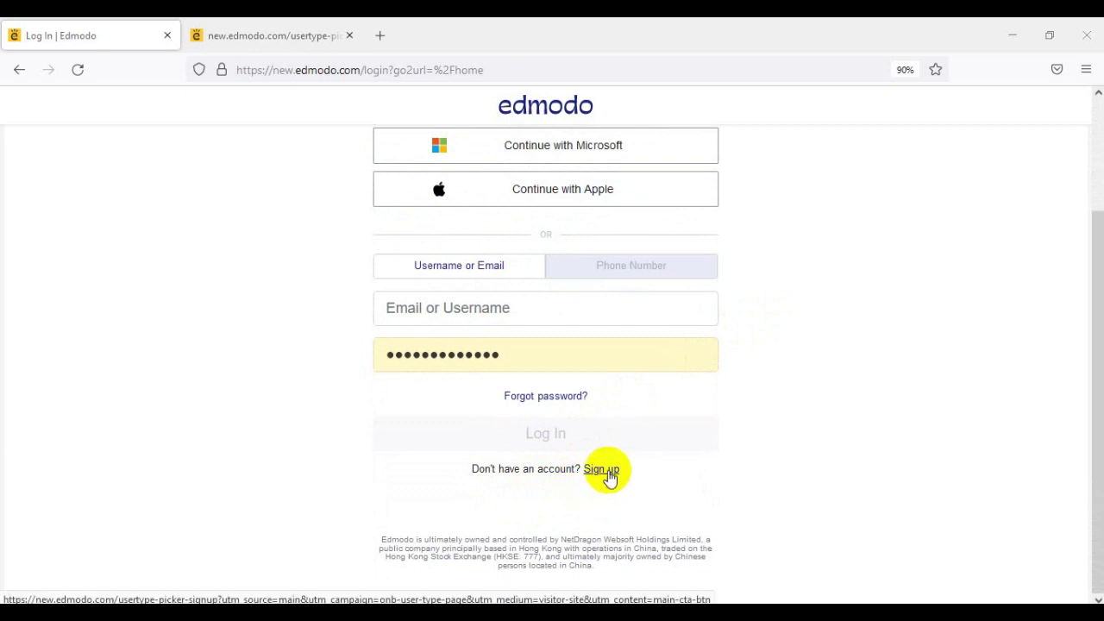
- Choose a Teacher Account sign-up, set the location to Indonesia, and continue to the form
left_click(293, 36)
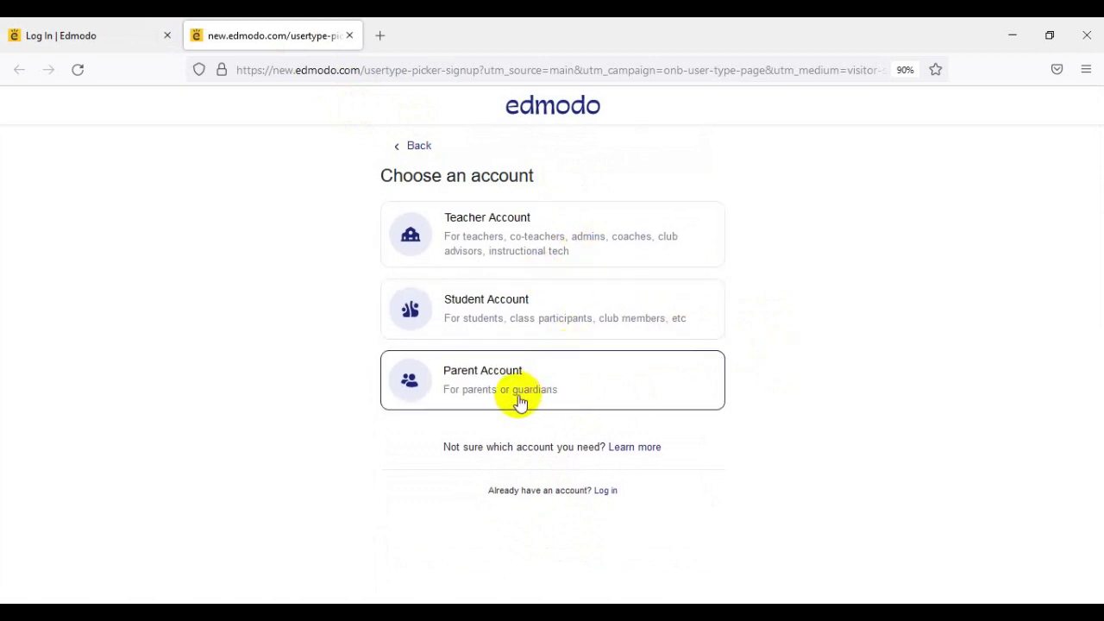
left_click(484, 233)
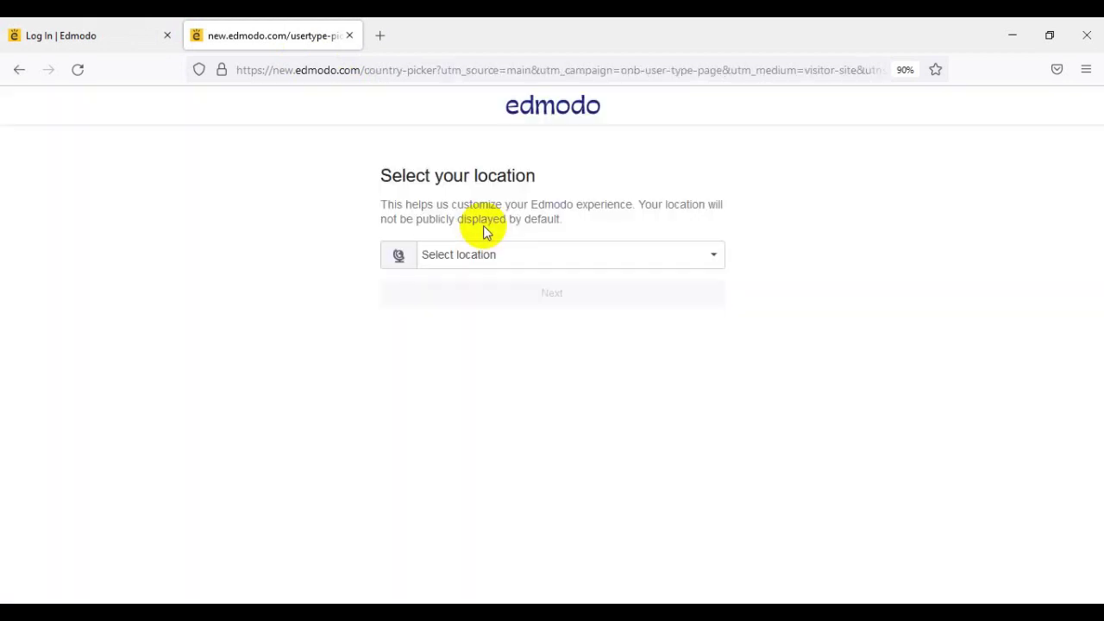
left_click(713, 257)
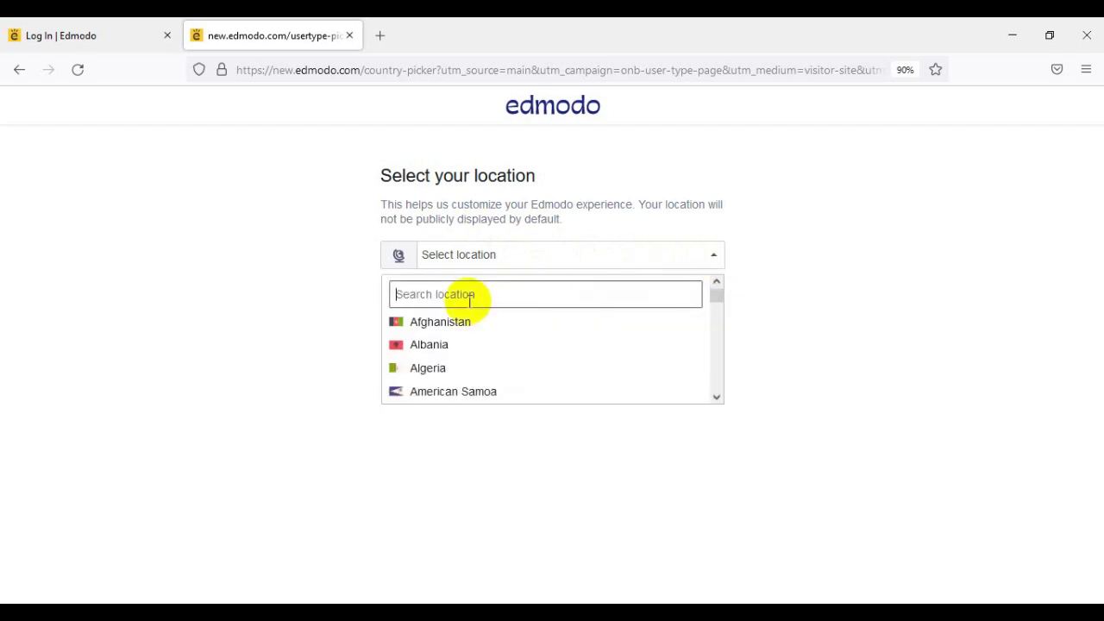
type("indon")
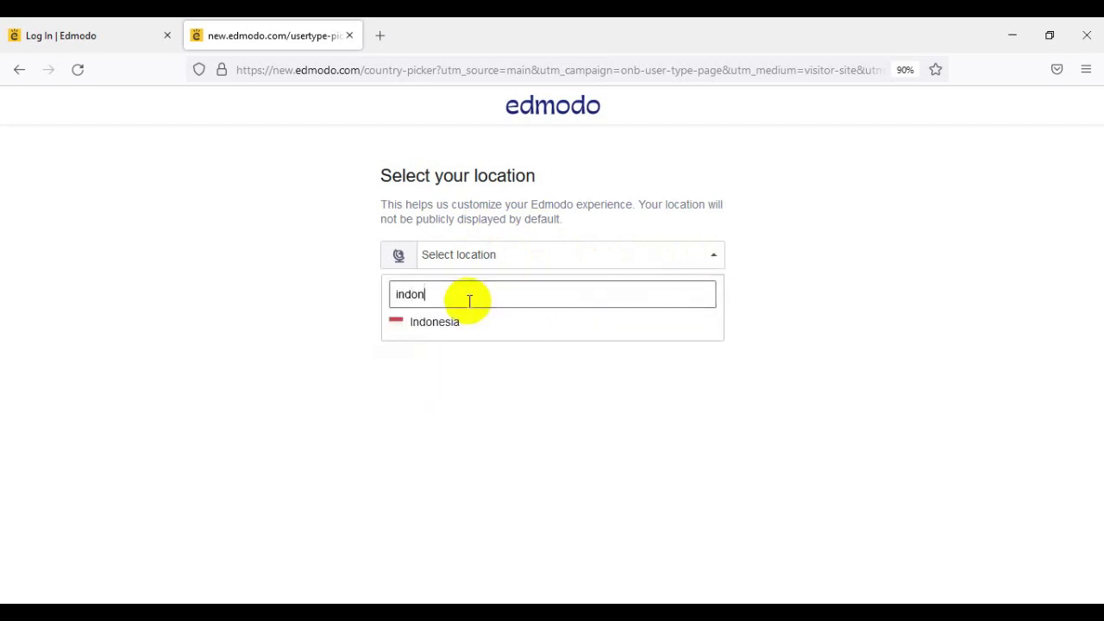
left_click(460, 322)
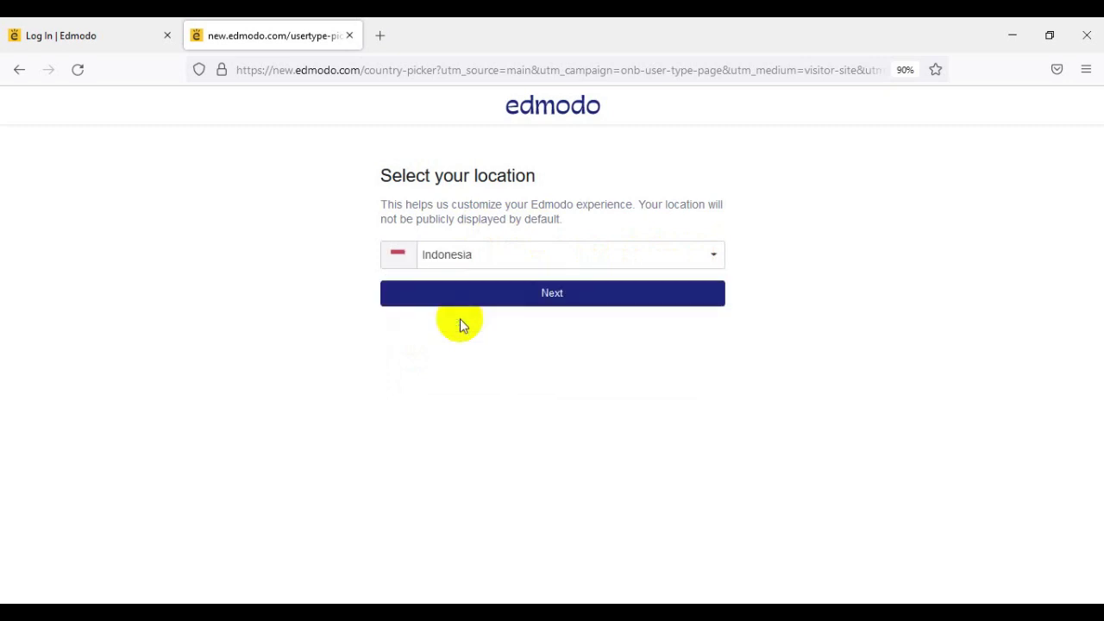
left_click(573, 299)
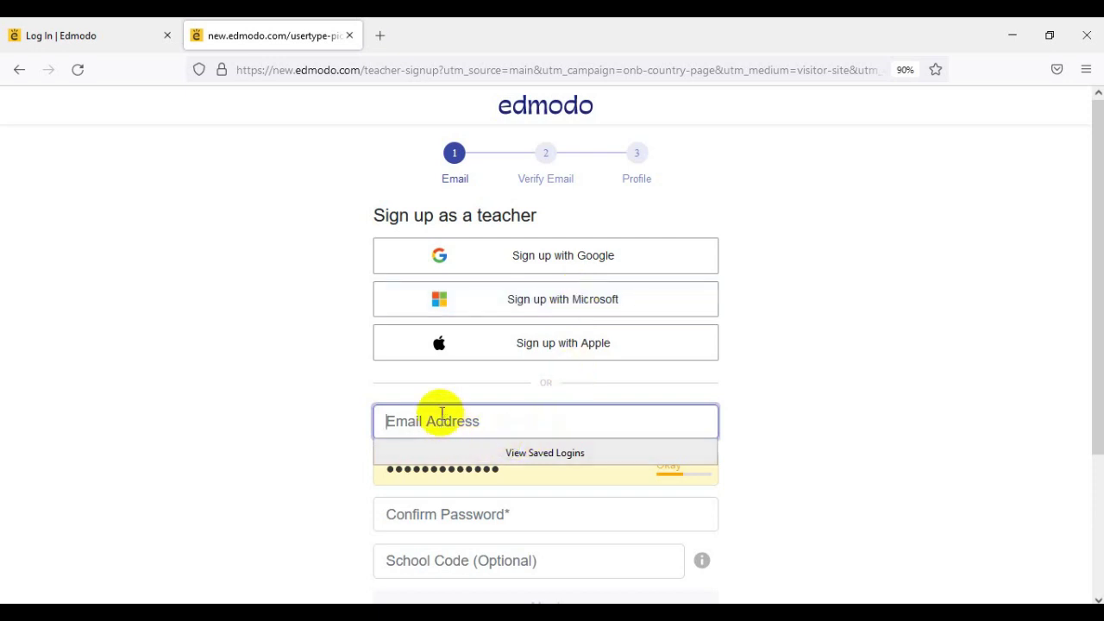
- Scroll down through the page while finishing the teacher sign-up to reach the Home feed
scroll(438, 416, "down", 2)
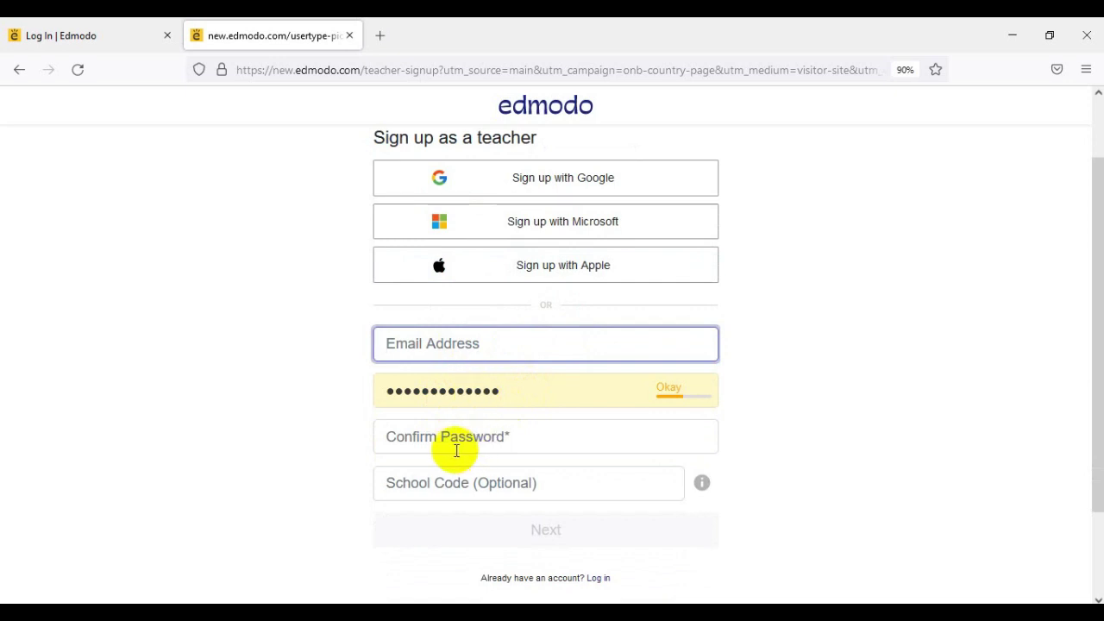
scroll(451, 442, "down", 2)
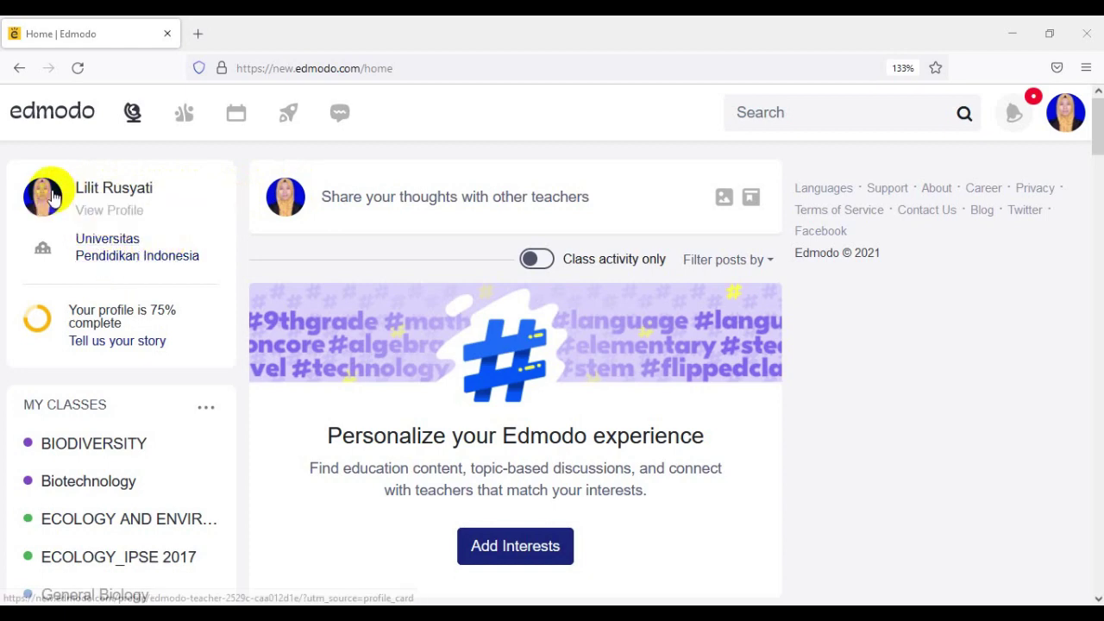
- Open the teacher profile in a new tab, look it over, then go back to the Home tab
right_click(55, 197)
left_click(88, 209)
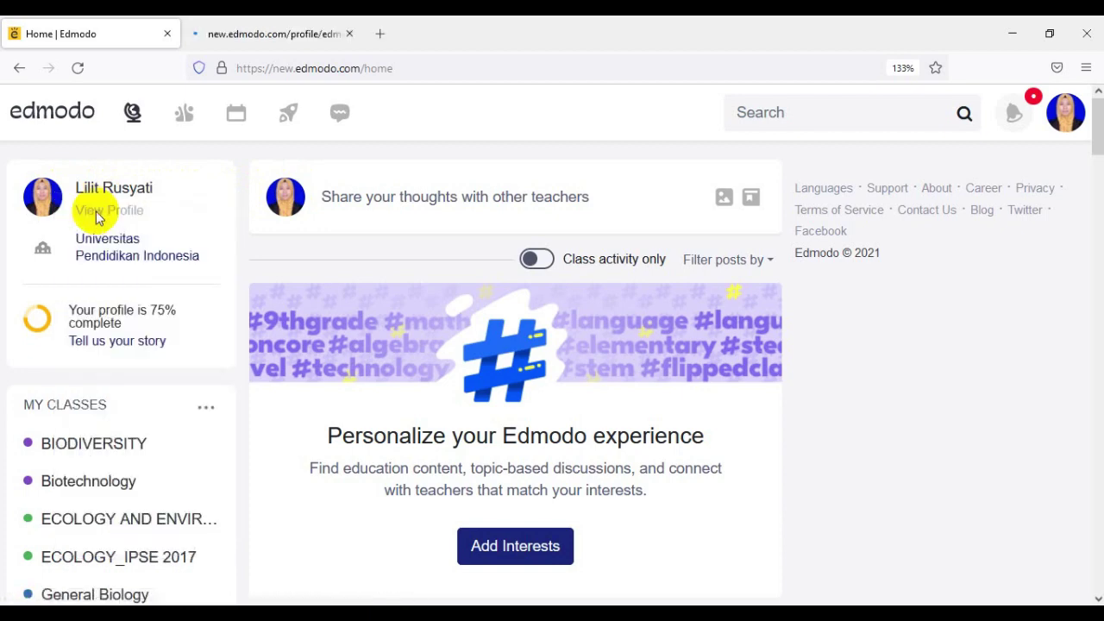
left_click(265, 36)
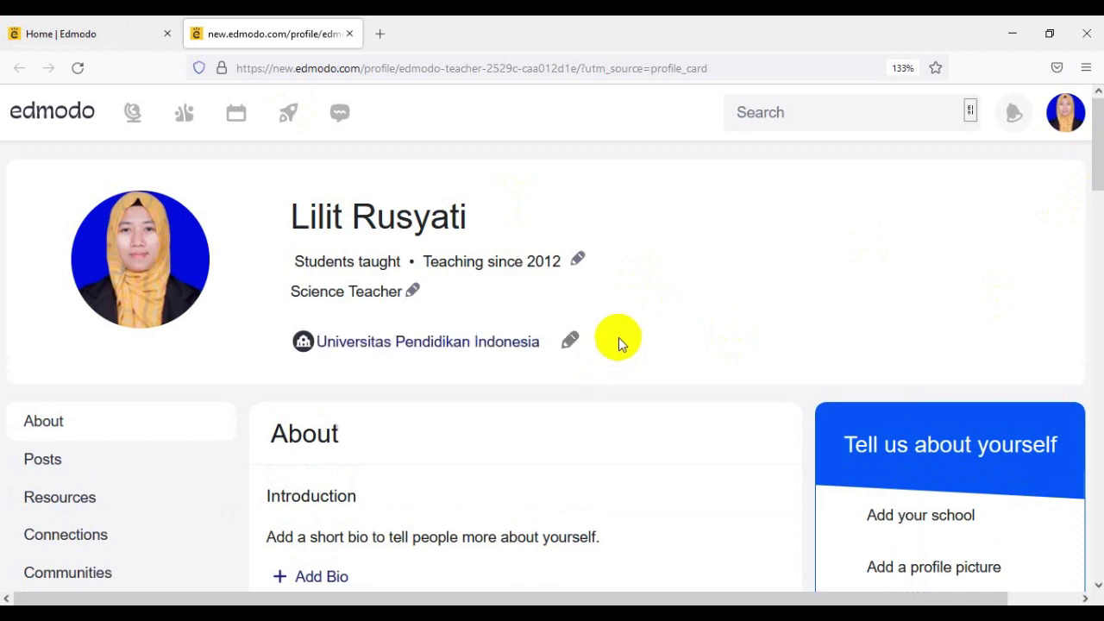
scroll(618, 337, "down", 2)
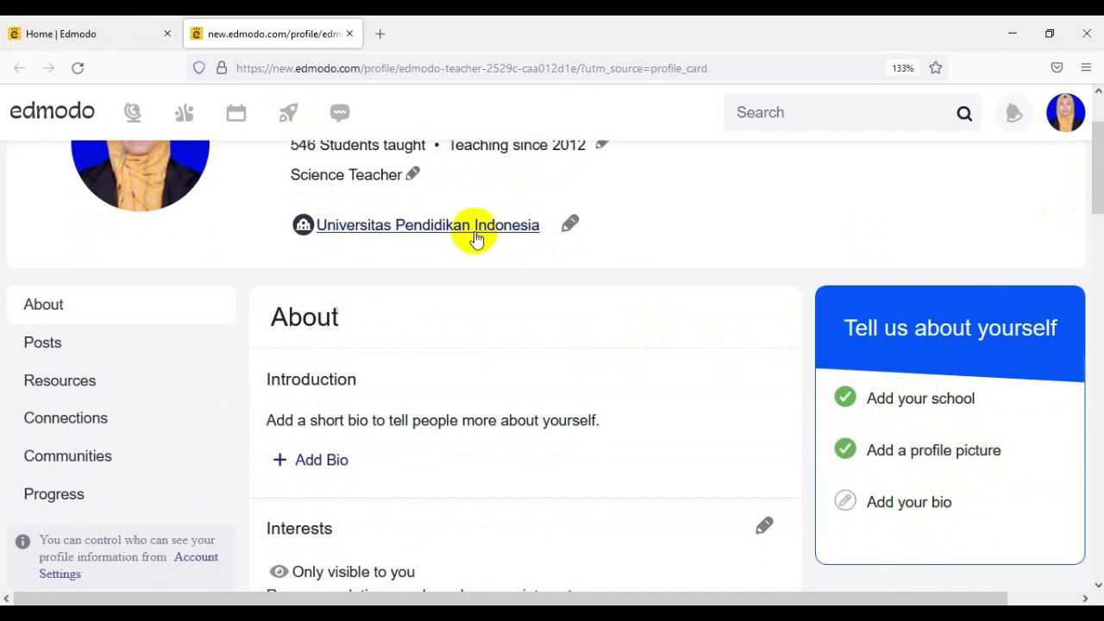
scroll(475, 234, "up", 2)
left_click(129, 26)
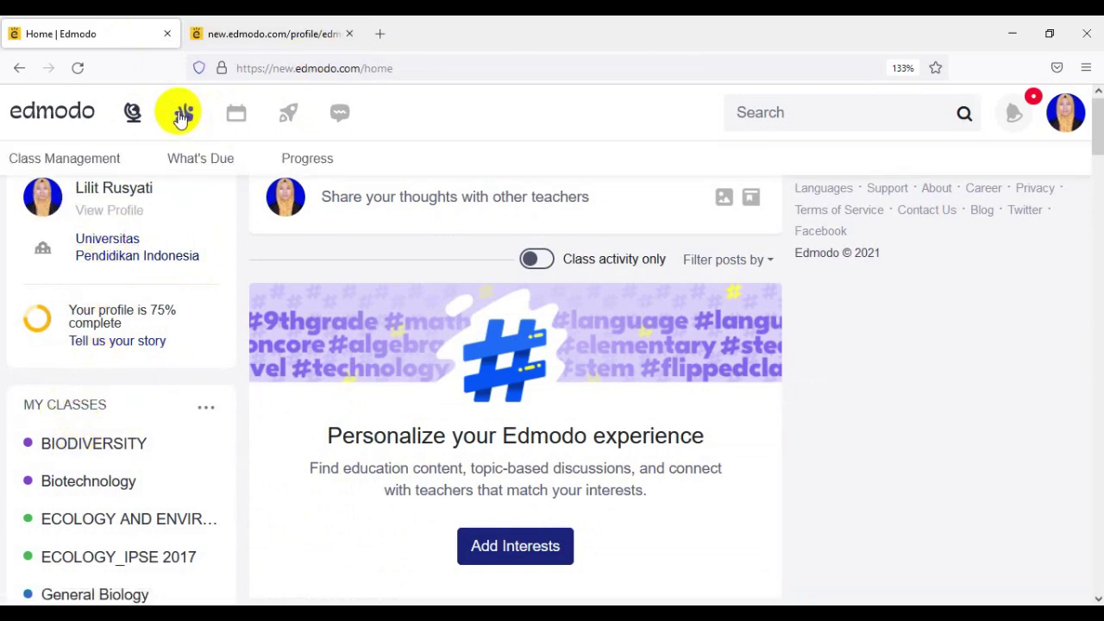
- Zoom the browser to 120%, go to Classes, and close the profile tab
left_click(1086, 67)
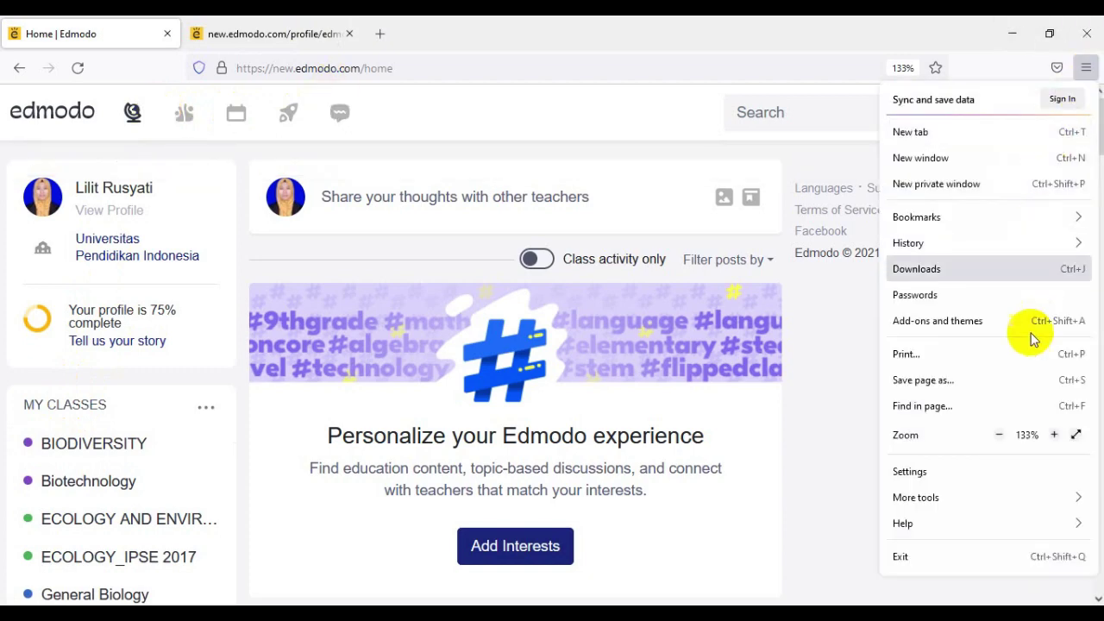
left_click(851, 409)
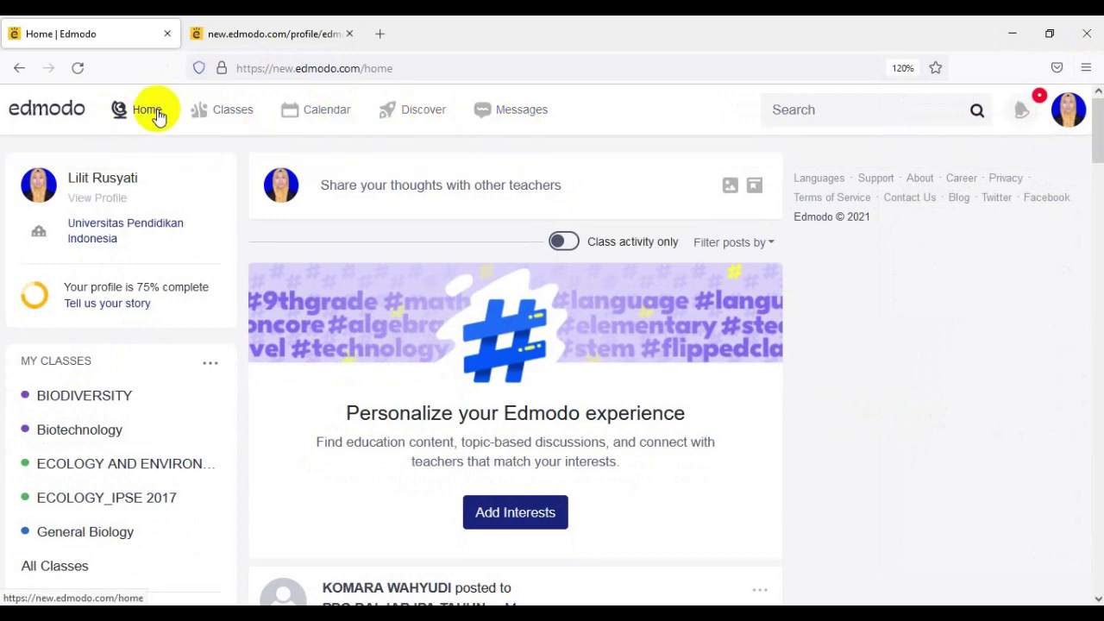
mouse_move(229, 125)
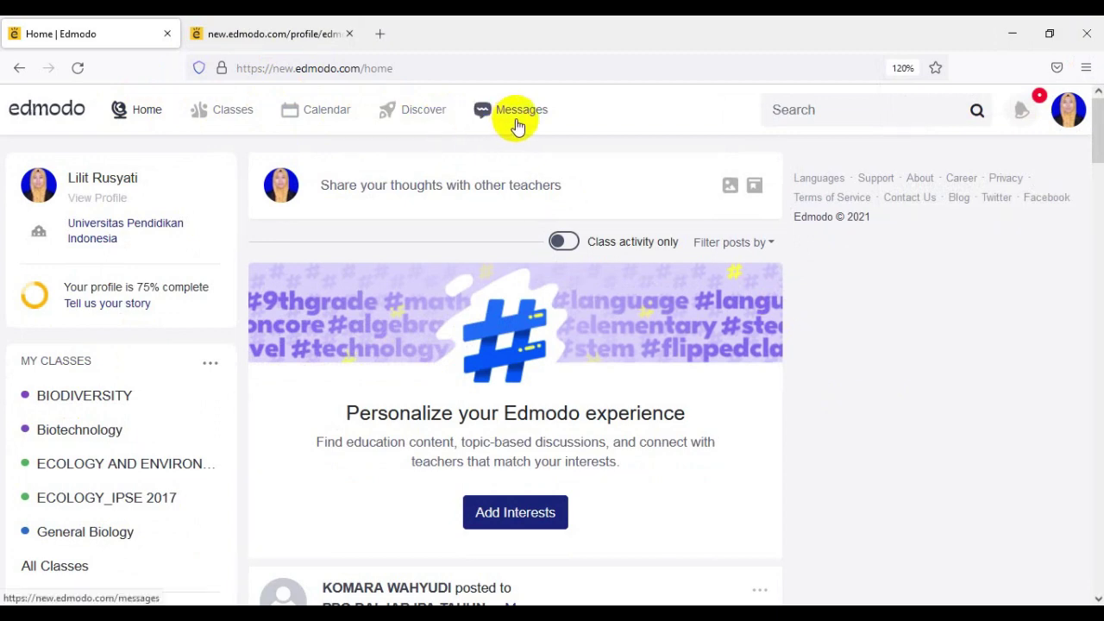
left_click(232, 115)
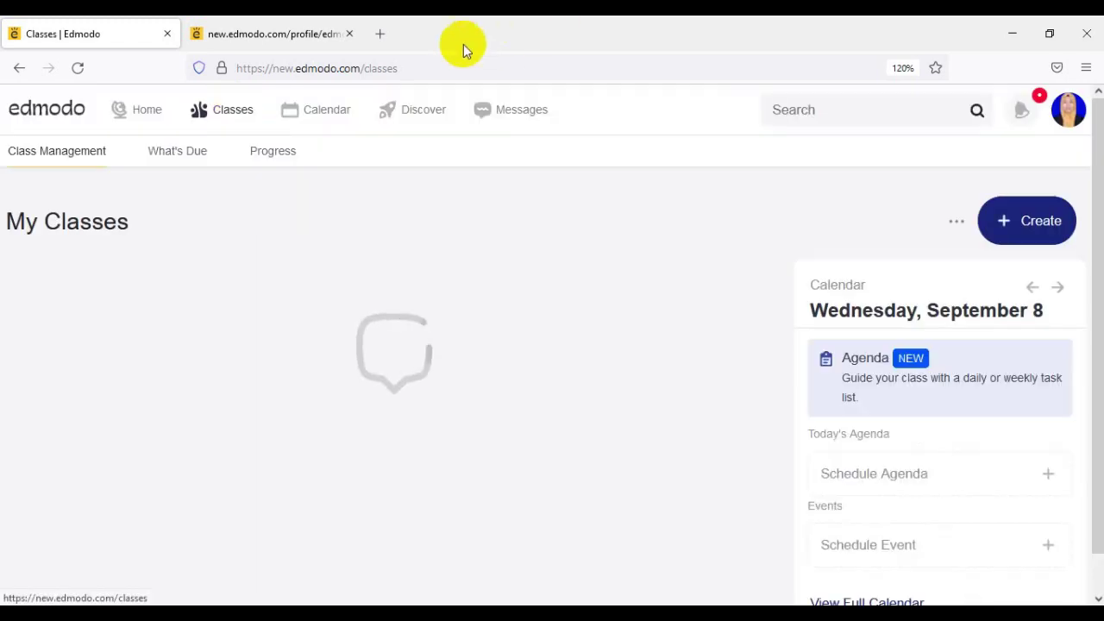
left_click(349, 34)
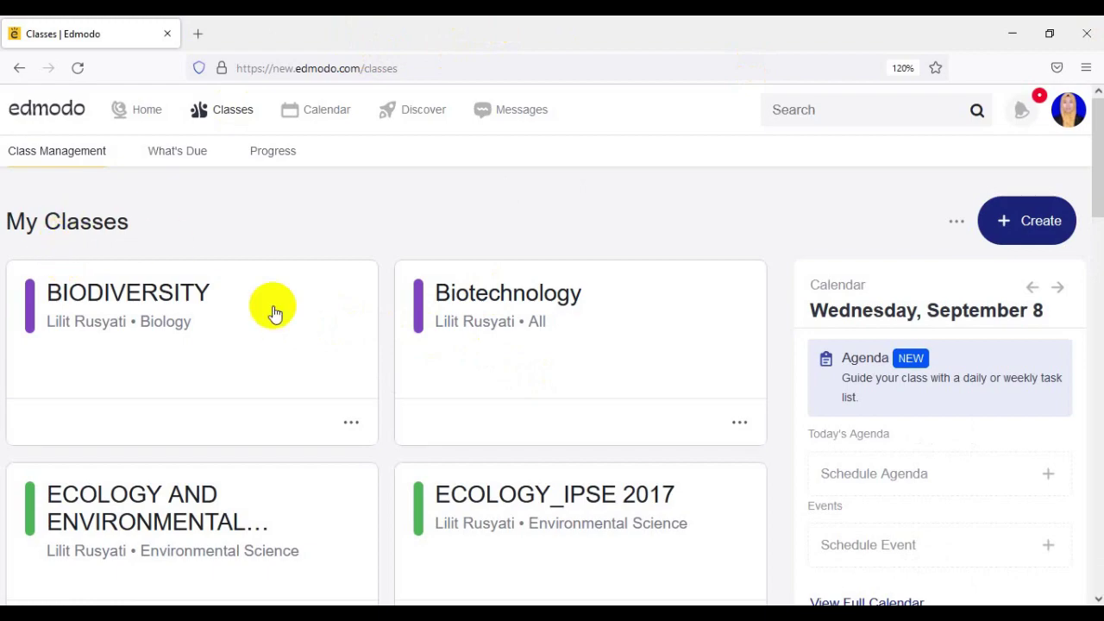
scroll(272, 313, "down", 10)
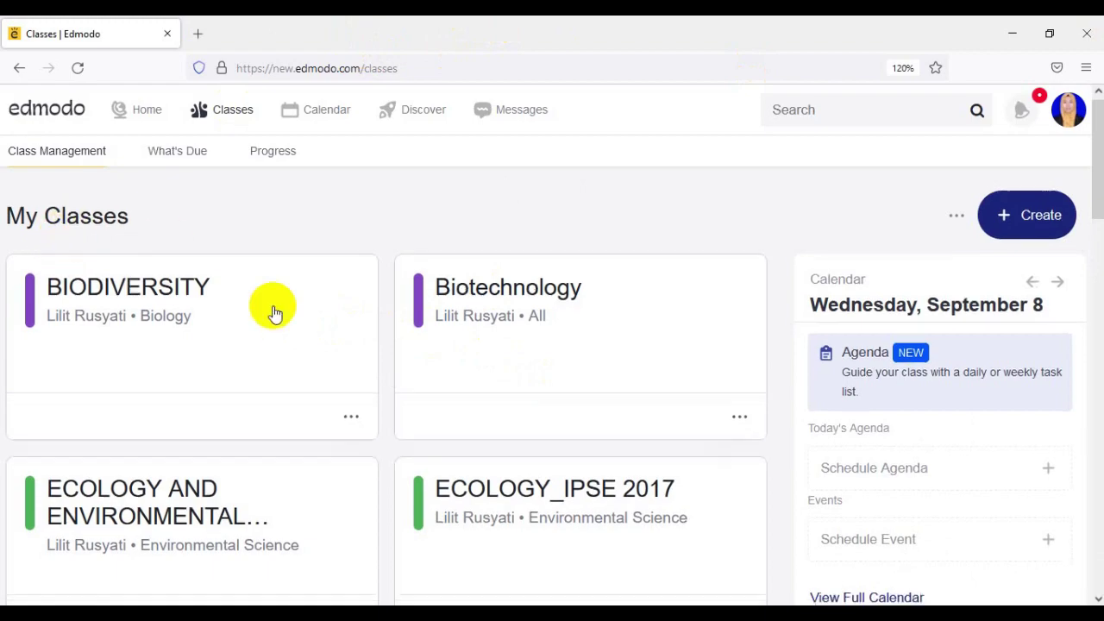
scroll(352, 328, "down", 5)
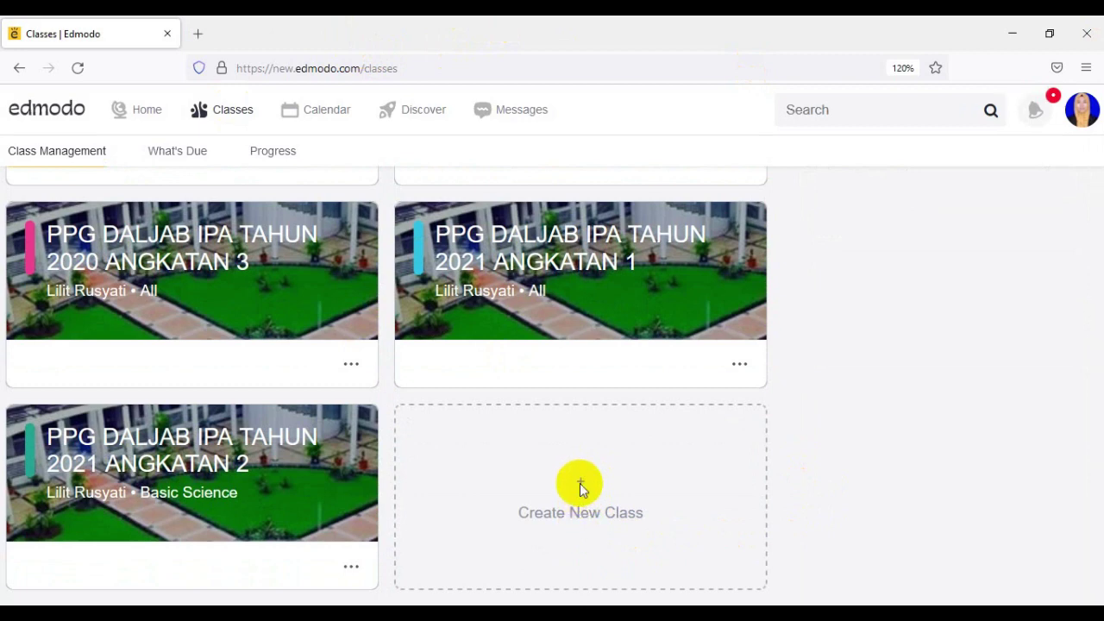
- Start a new class and name it Science Class
left_click(580, 488)
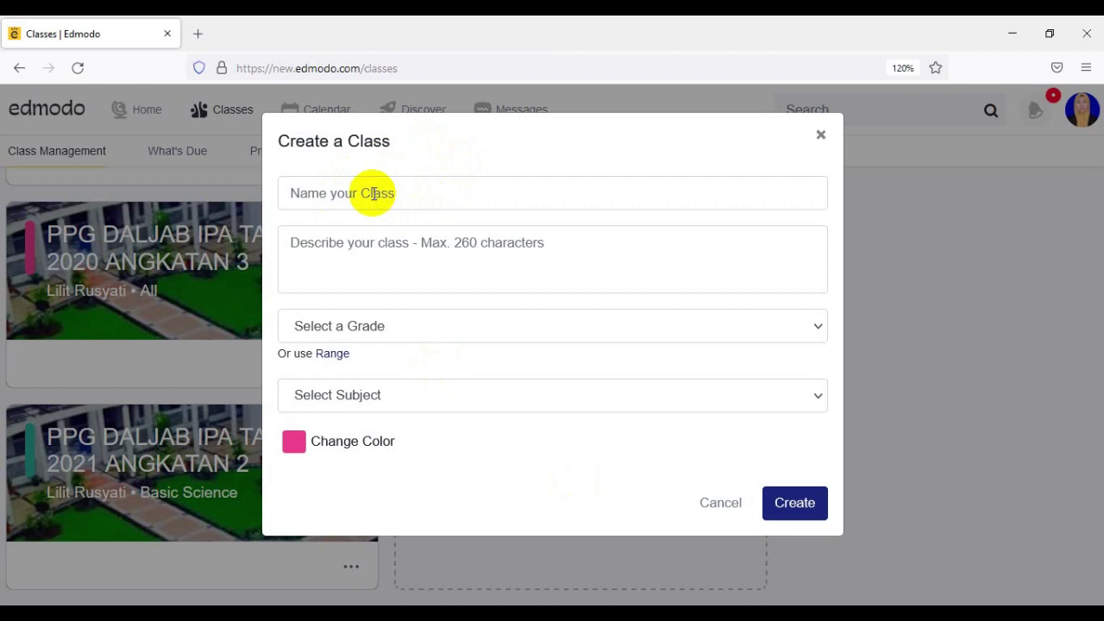
left_click(374, 193)
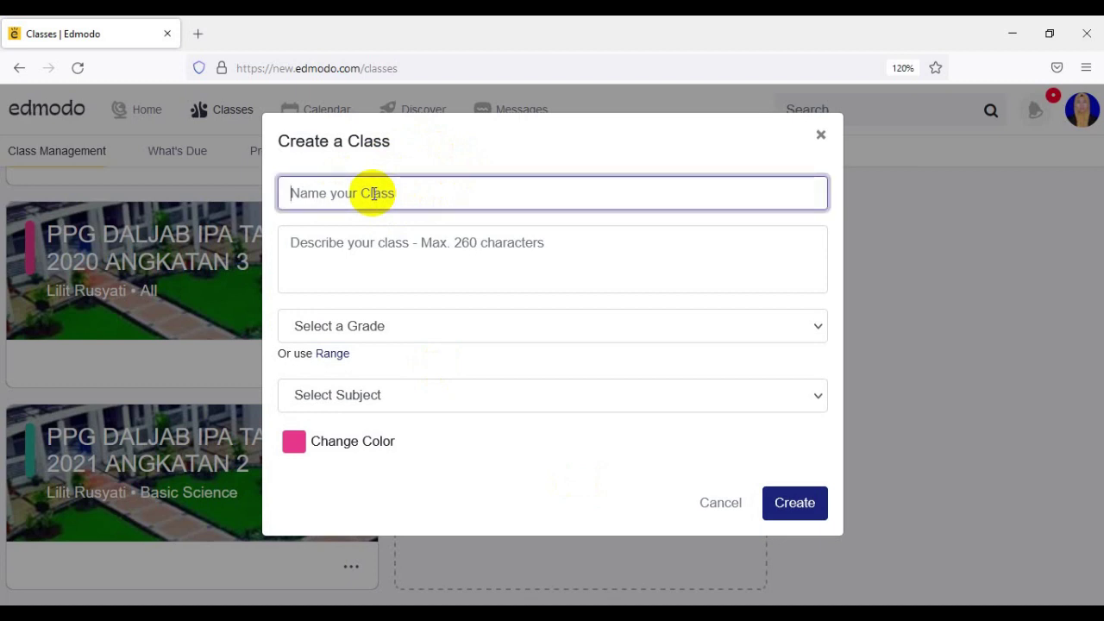
type("SC")
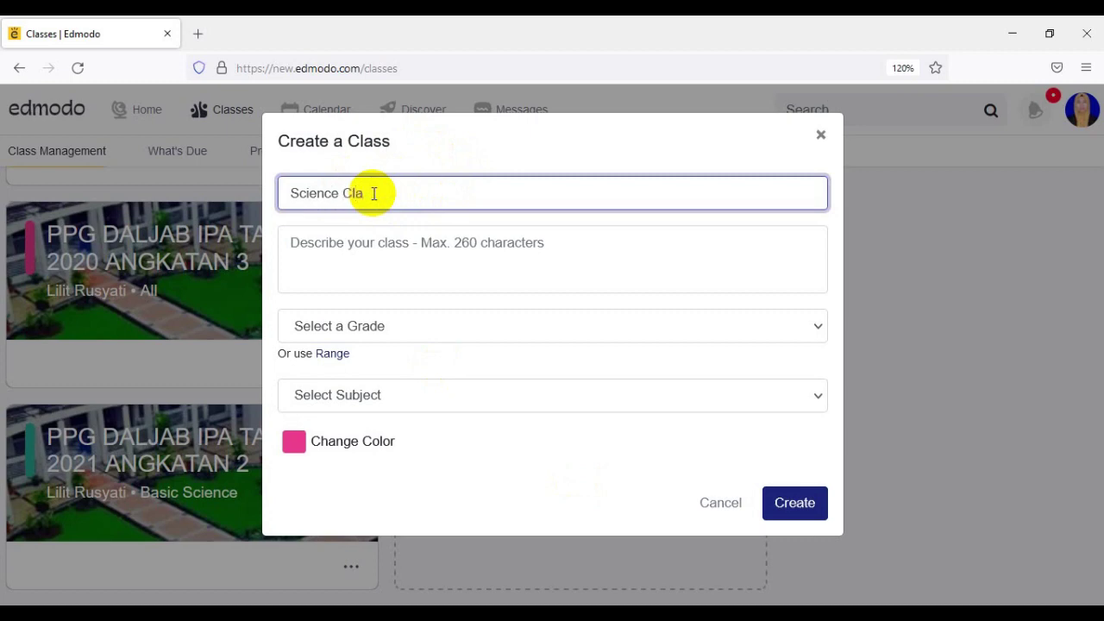
left_click(371, 257)
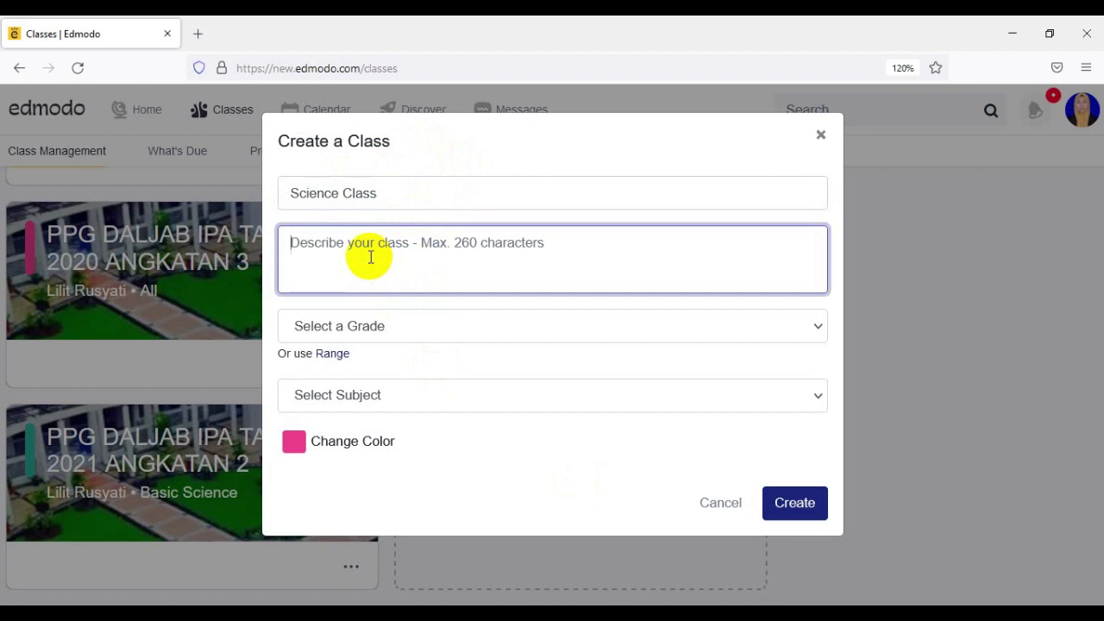
- Set 7th Grade, subject Science, sub-subject Basic Science and blue colour, then create the class
left_click(817, 328)
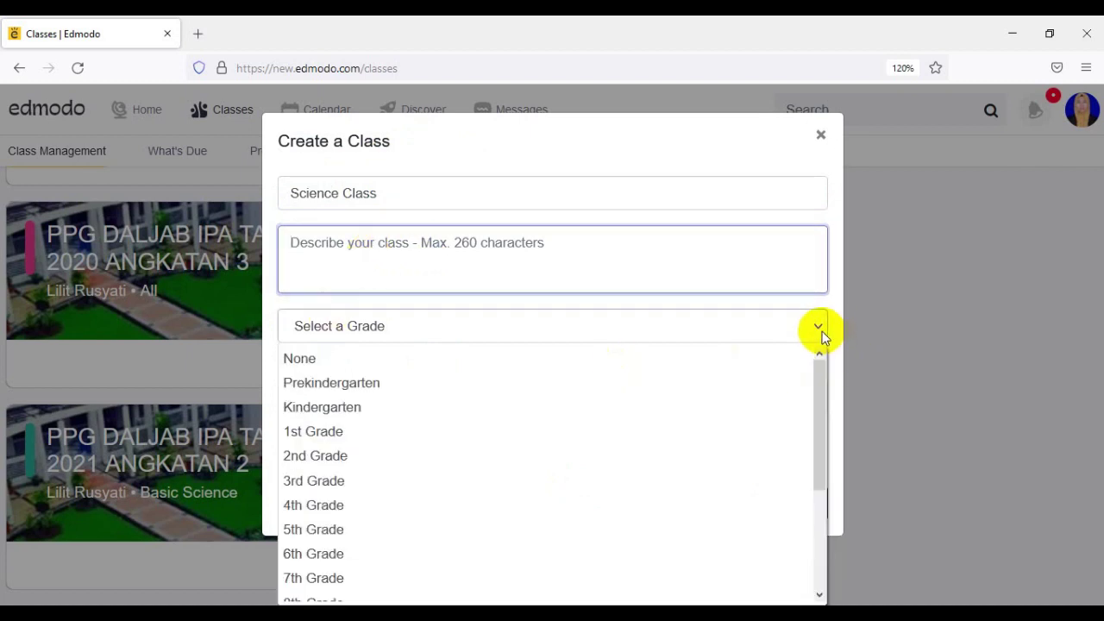
left_click(351, 578)
left_click(749, 395)
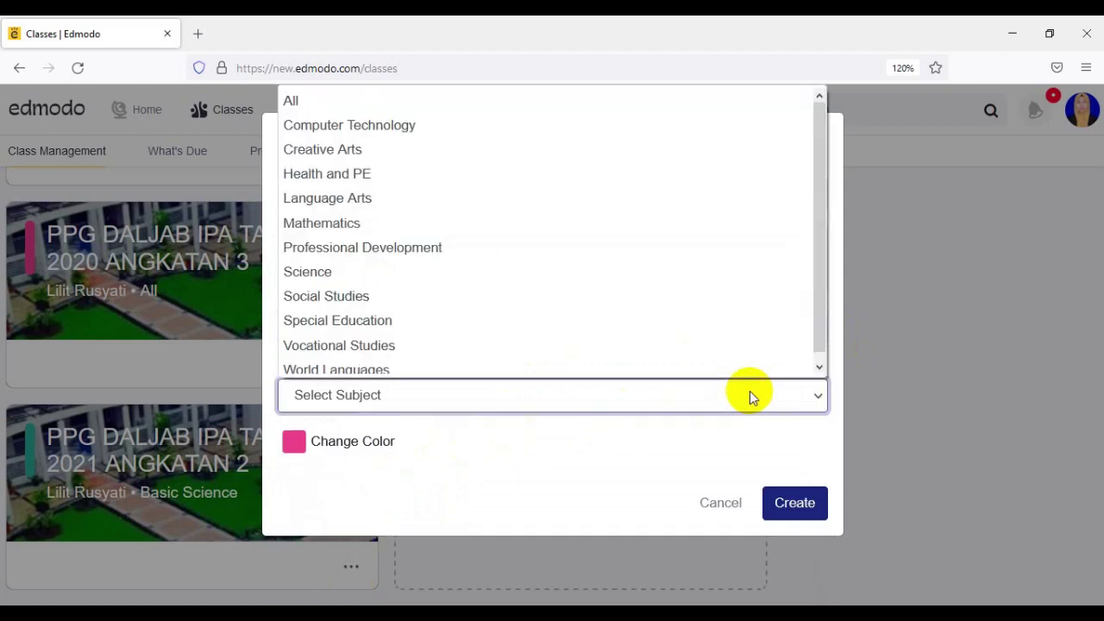
left_click(359, 266)
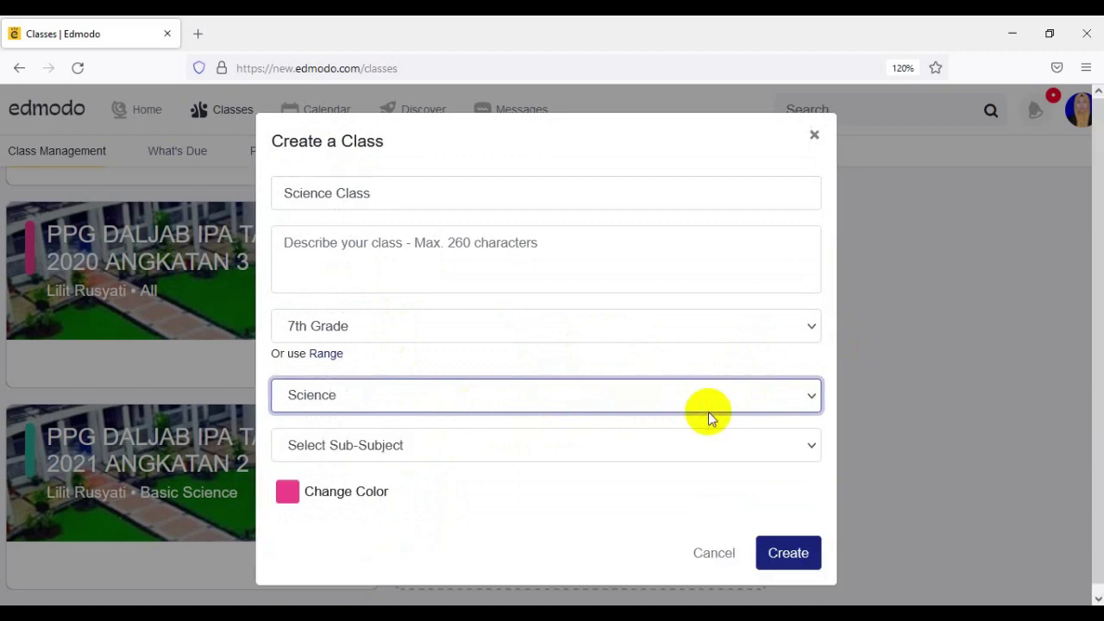
left_click(803, 454)
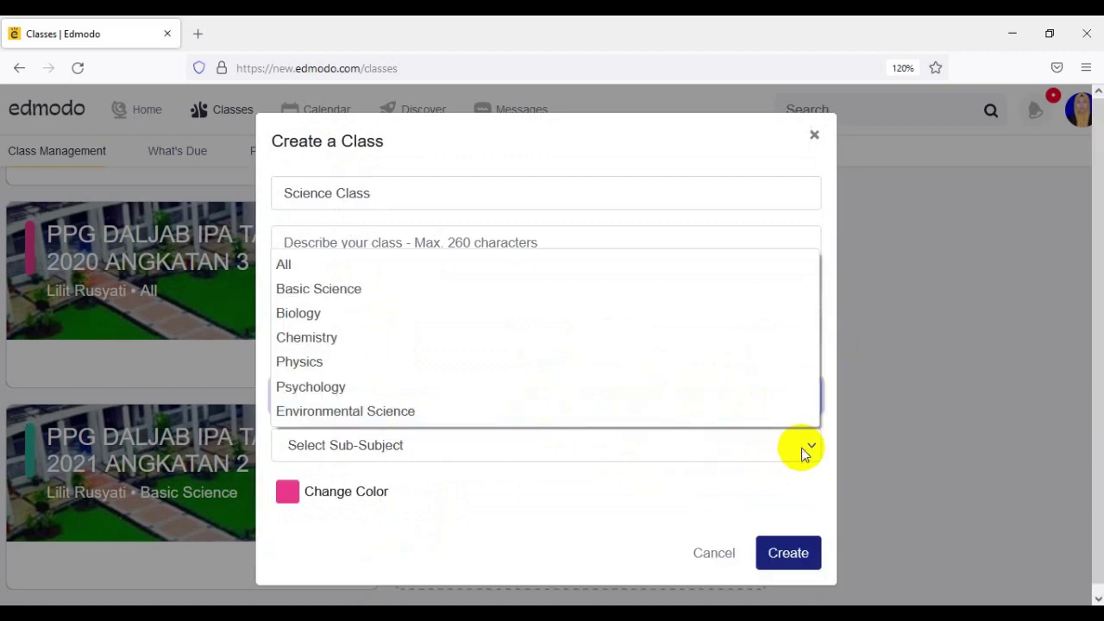
left_click(320, 291)
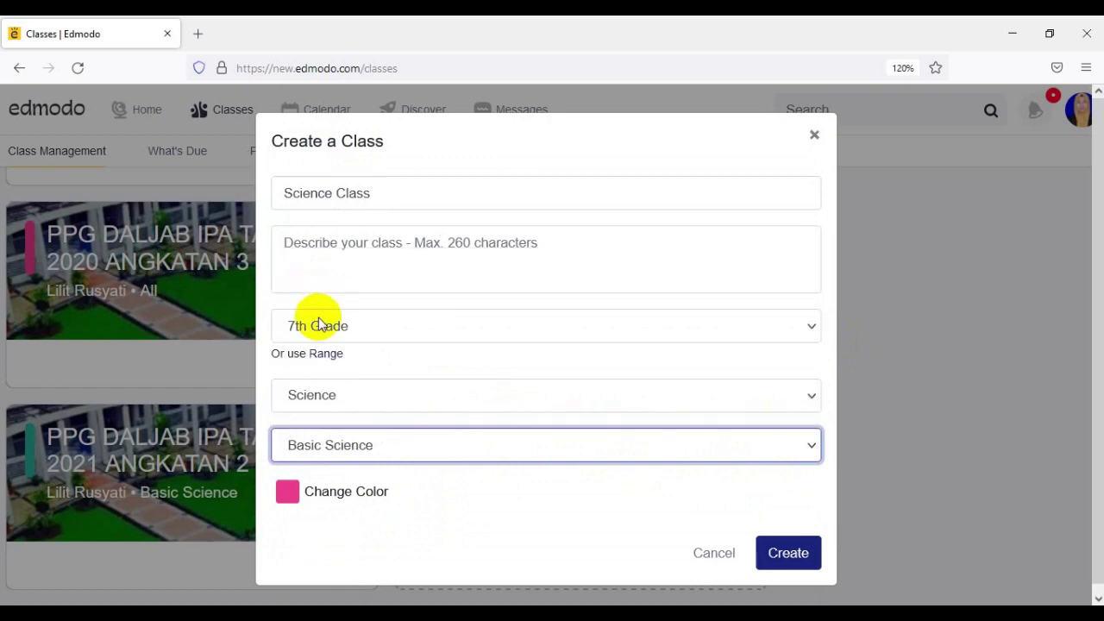
left_click(290, 492)
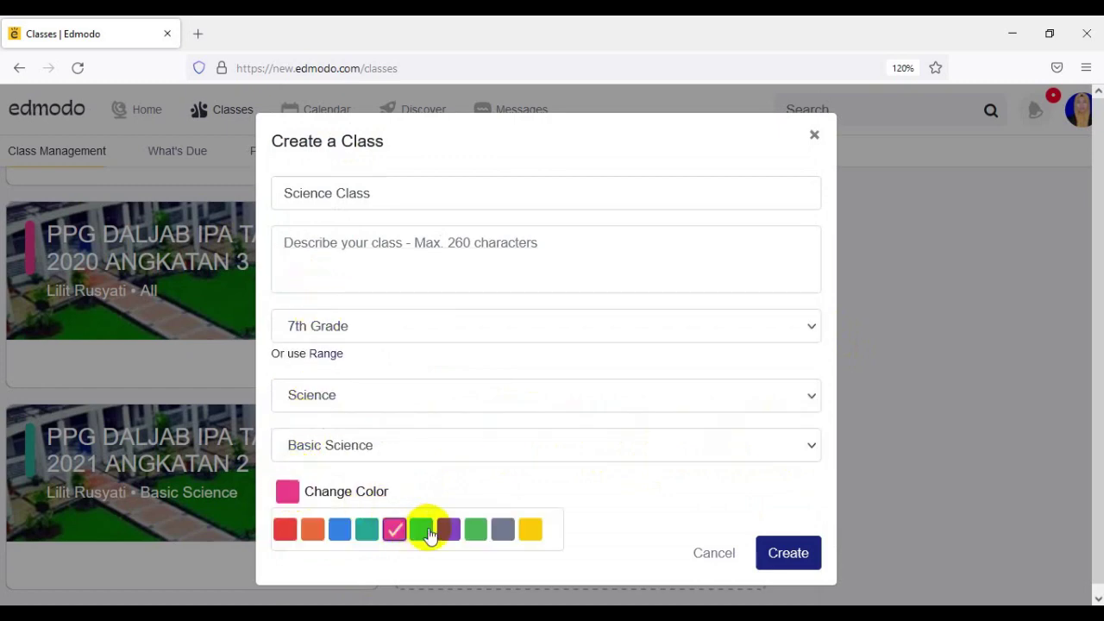
left_click(341, 530)
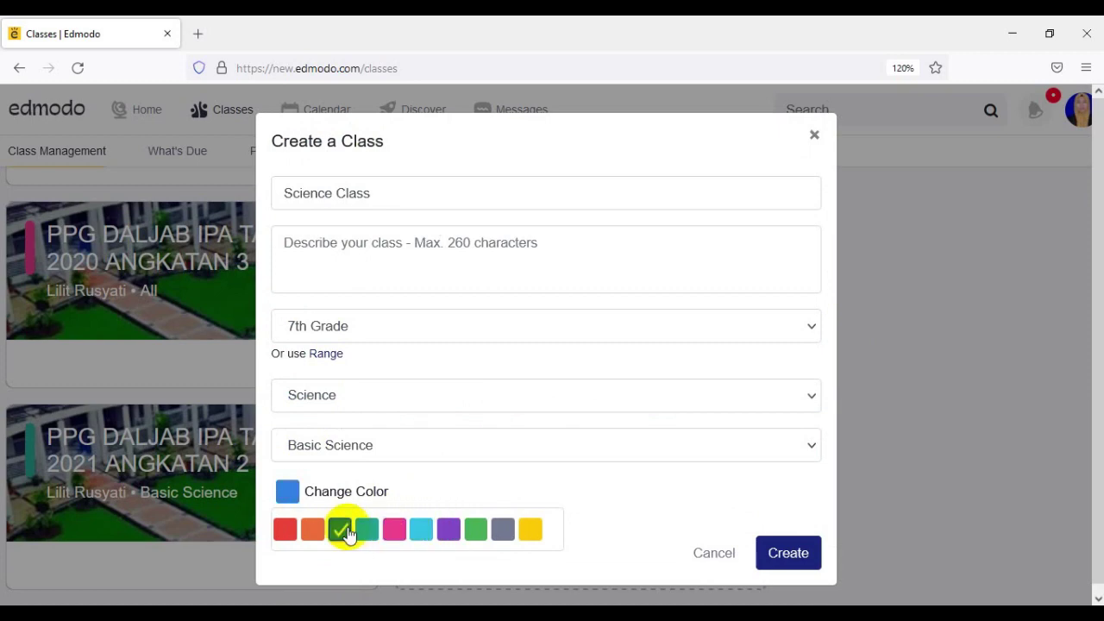
left_click(800, 560)
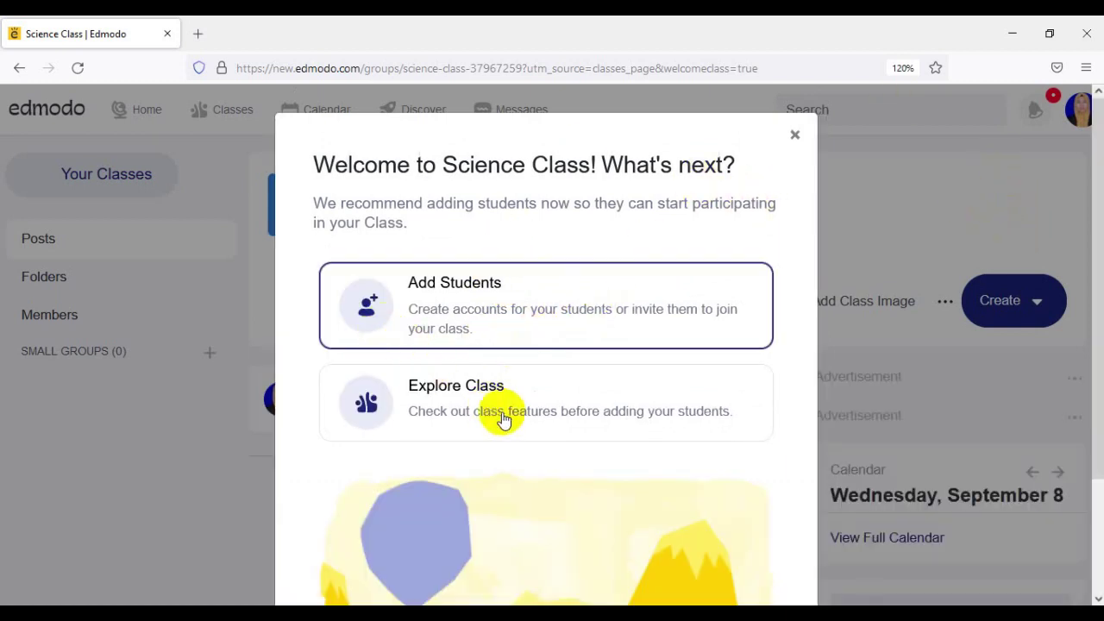
- Dismiss the welcome message, then upload and save the 'science' image as the class image
left_click(794, 138)
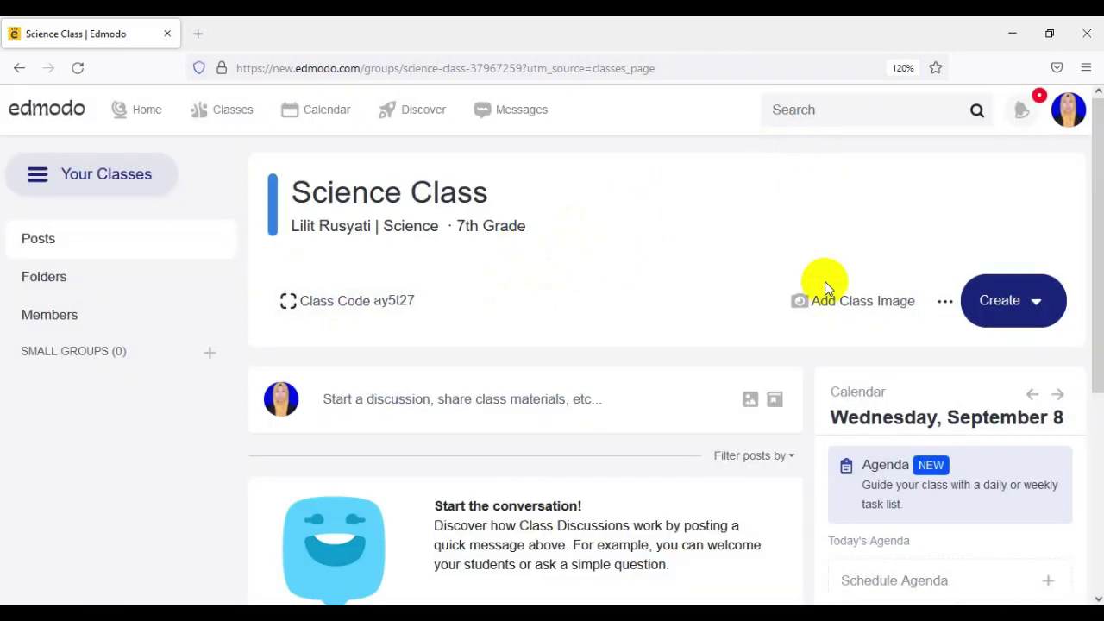
left_click(868, 312)
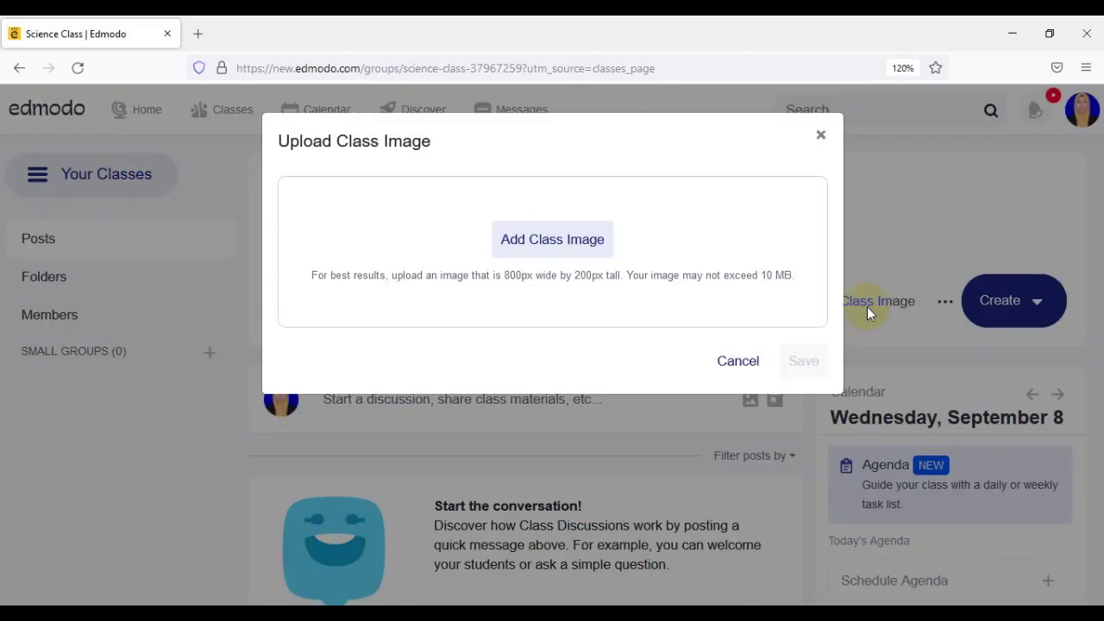
left_click(573, 241)
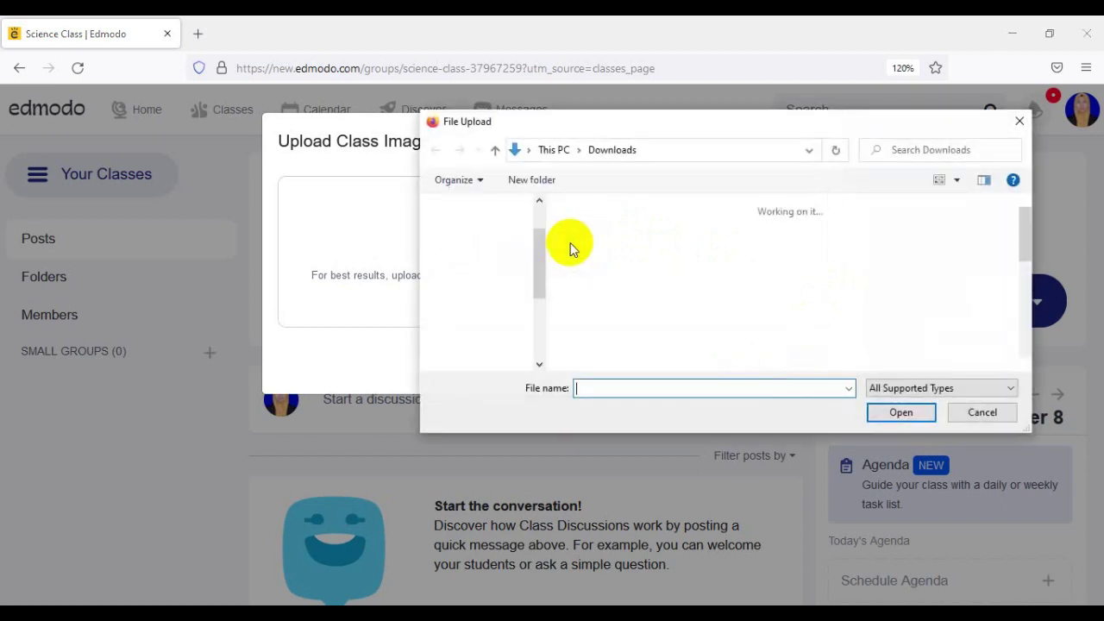
scroll(689, 284, "down", 5)
left_click(601, 293)
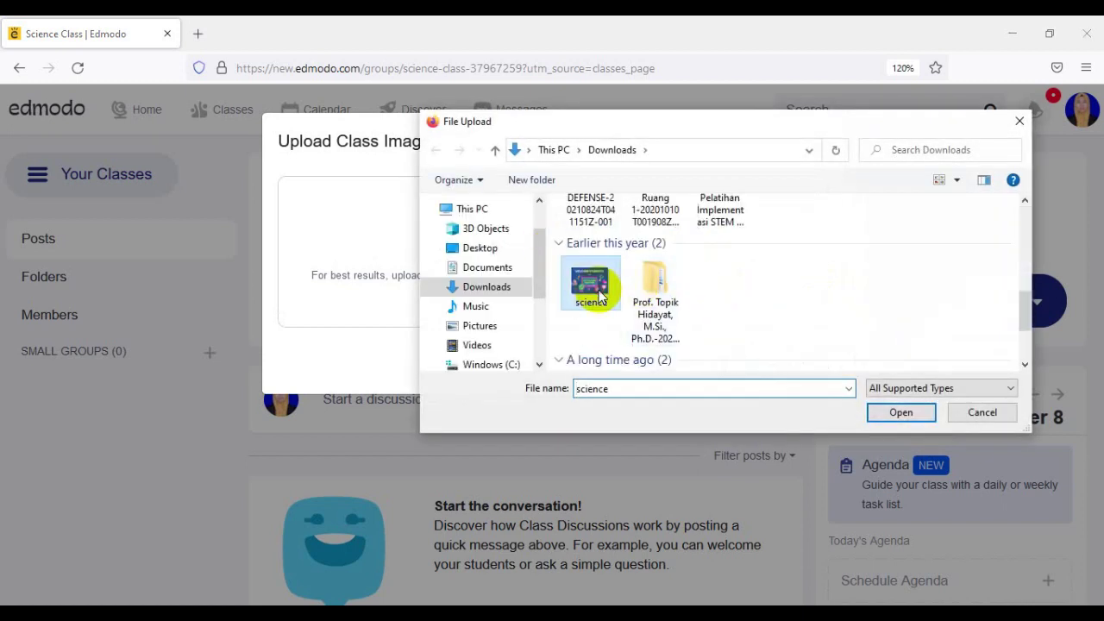
left_click(899, 411)
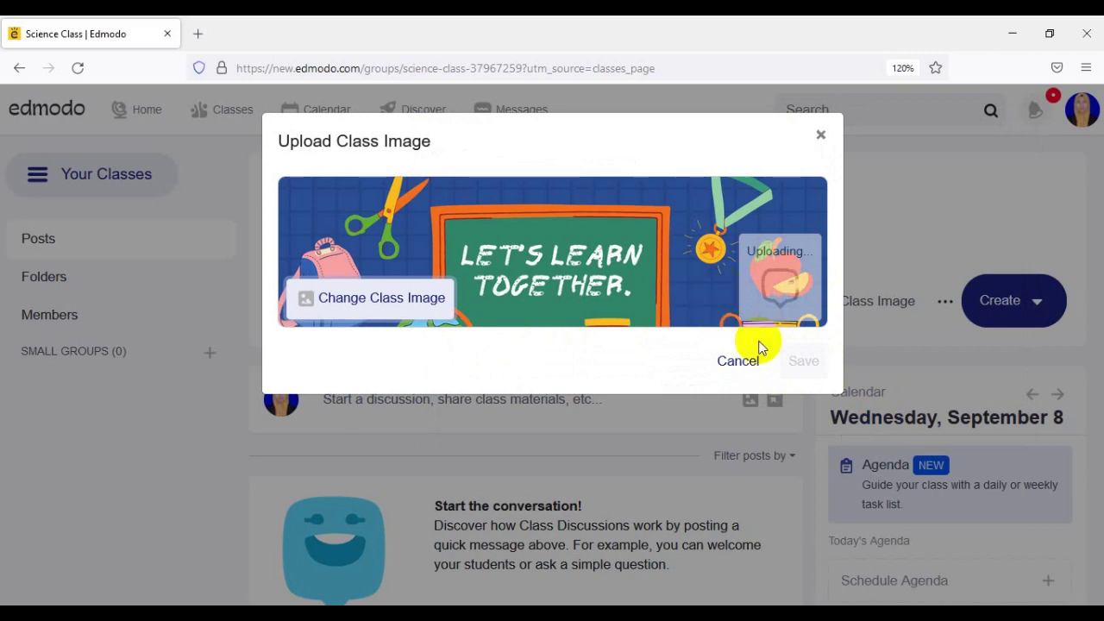
left_click(801, 366)
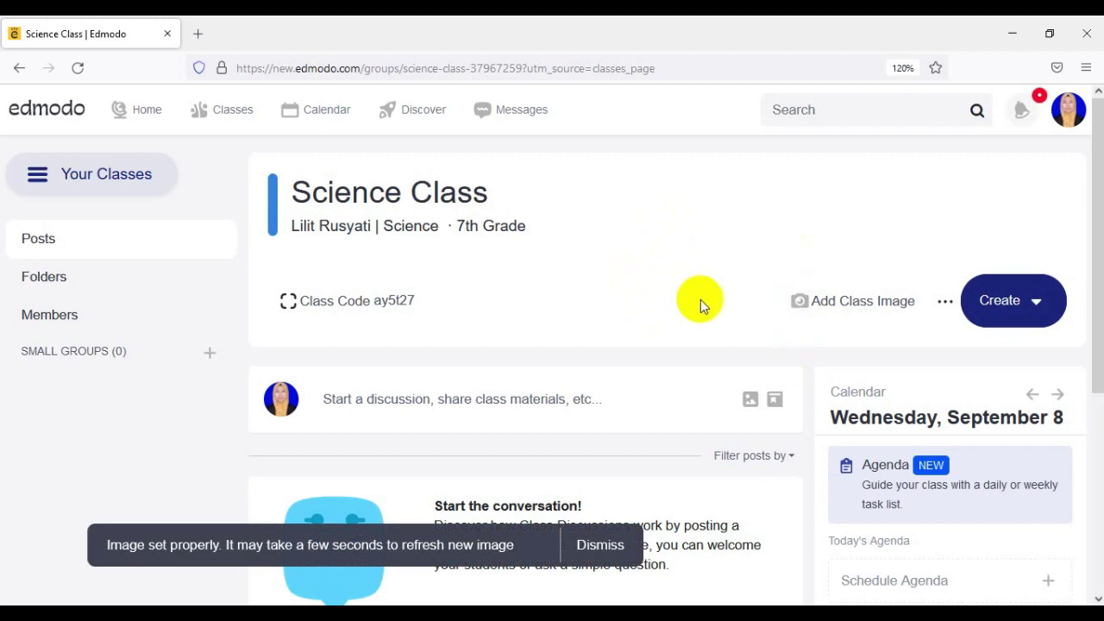
scroll(700, 302, "down", 3)
scroll(700, 299, "up", 3)
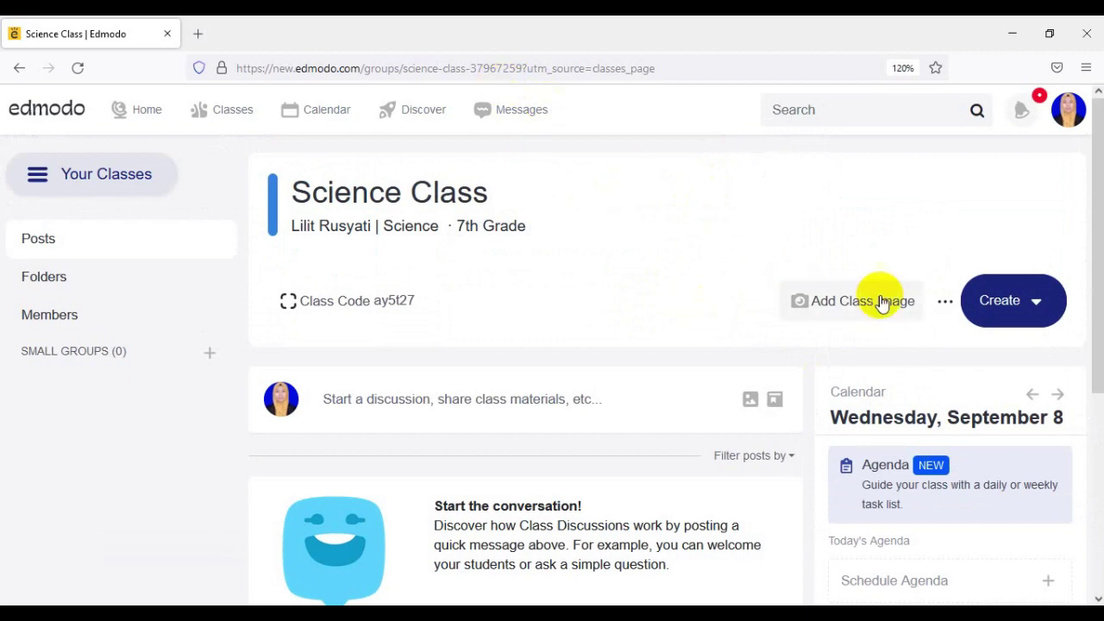
- Reload the Science Class page from the address bar to show the new banner
left_click(500, 68)
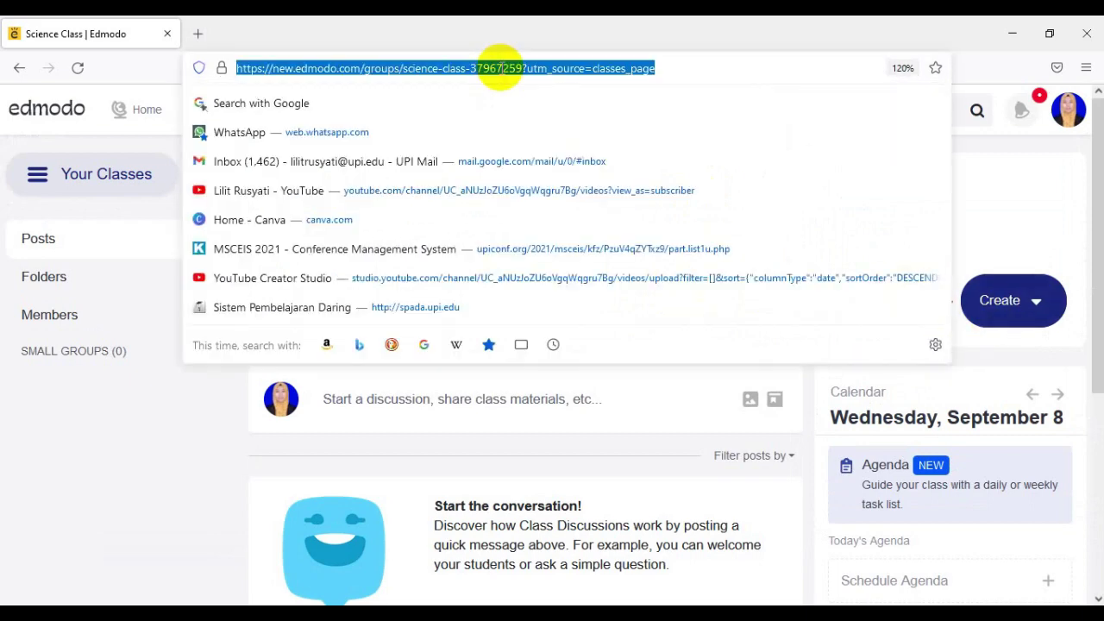
key("Return")
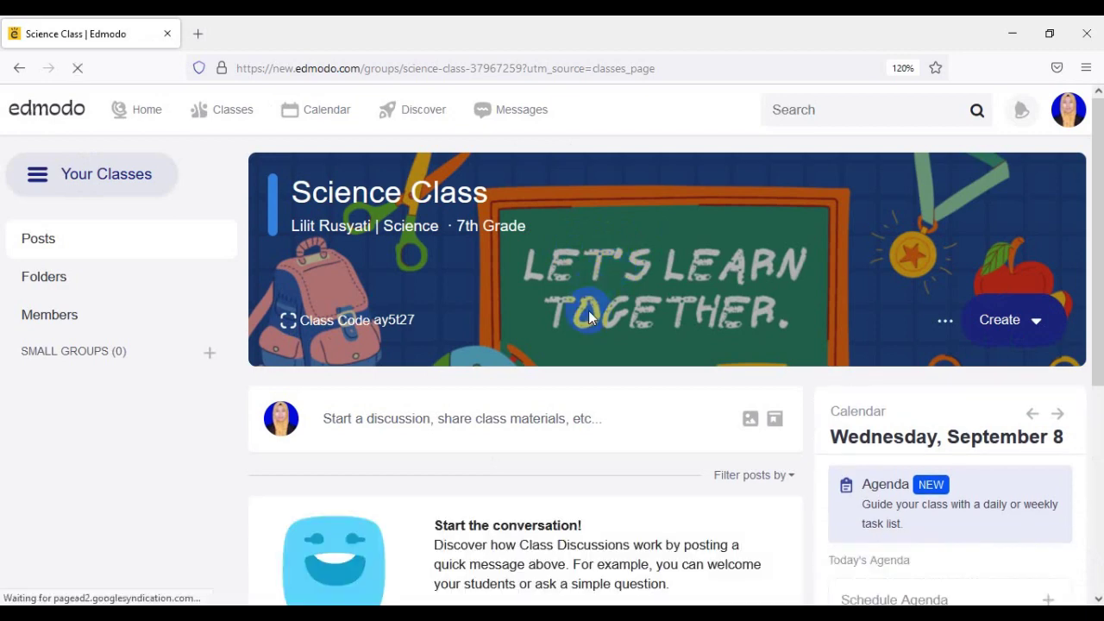
left_click(352, 324)
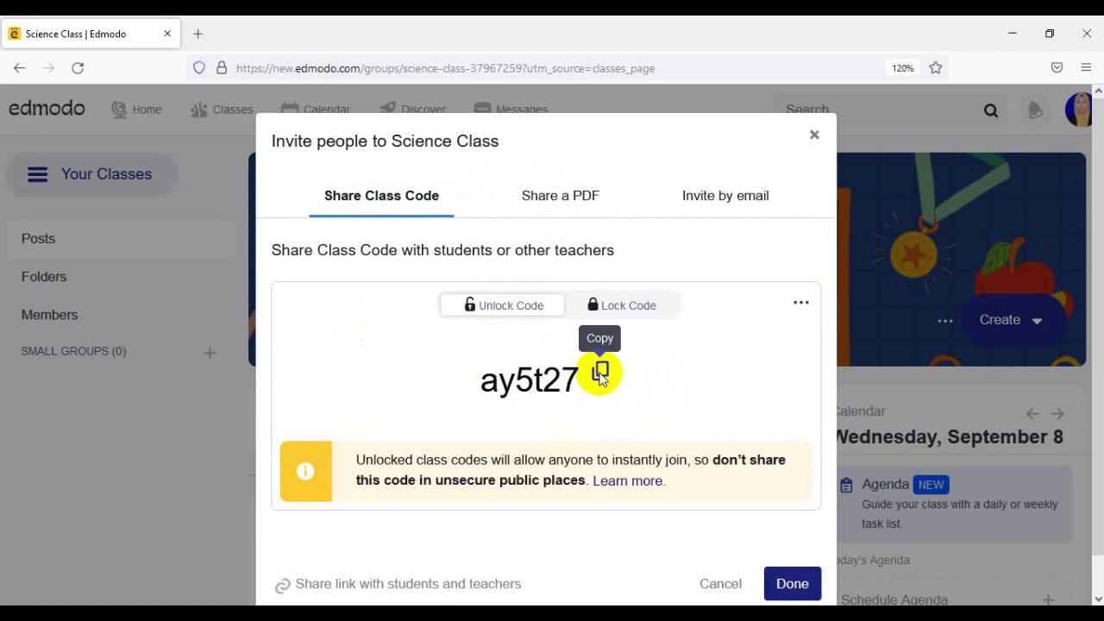
left_click(600, 375)
scroll(648, 439, "down", 1)
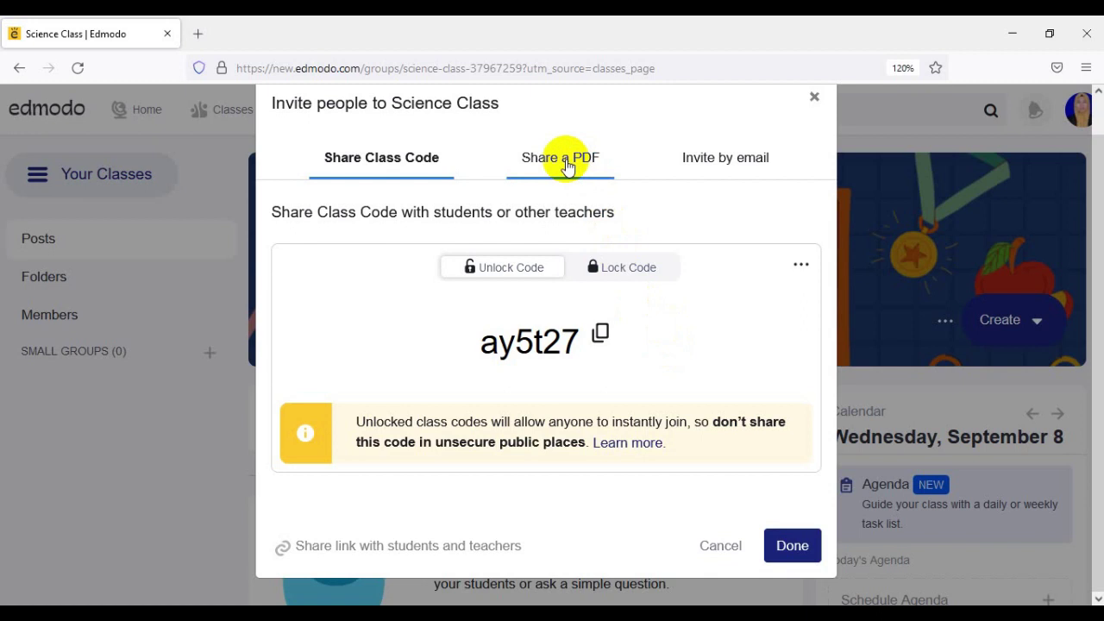
- Browse the Share a PDF and Invite by email options, then close the invitation window
left_click(564, 159)
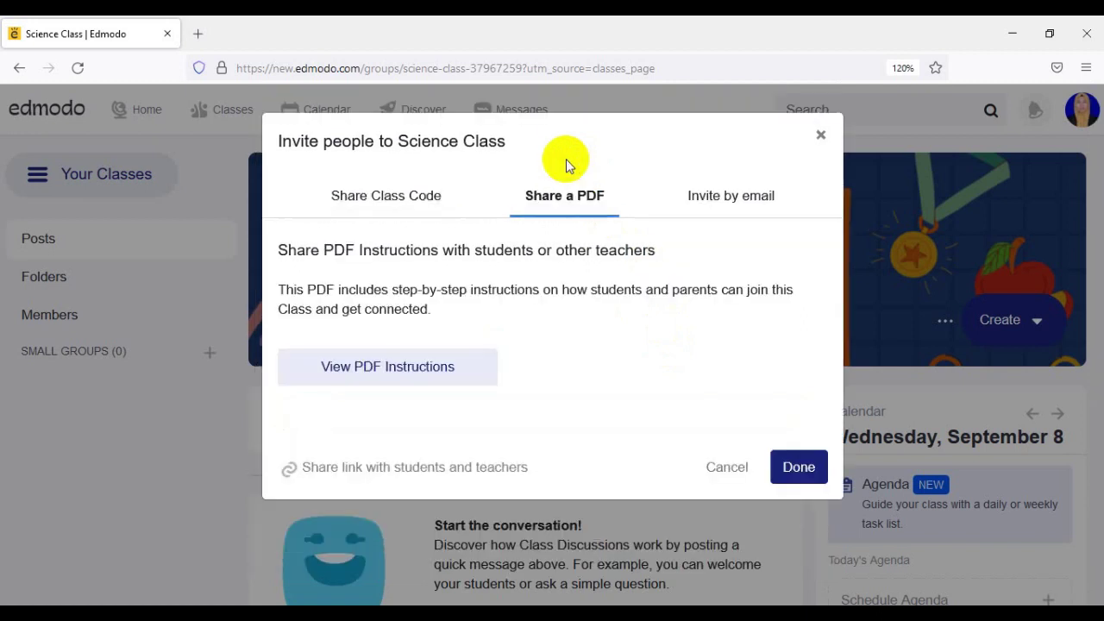
left_click(379, 378)
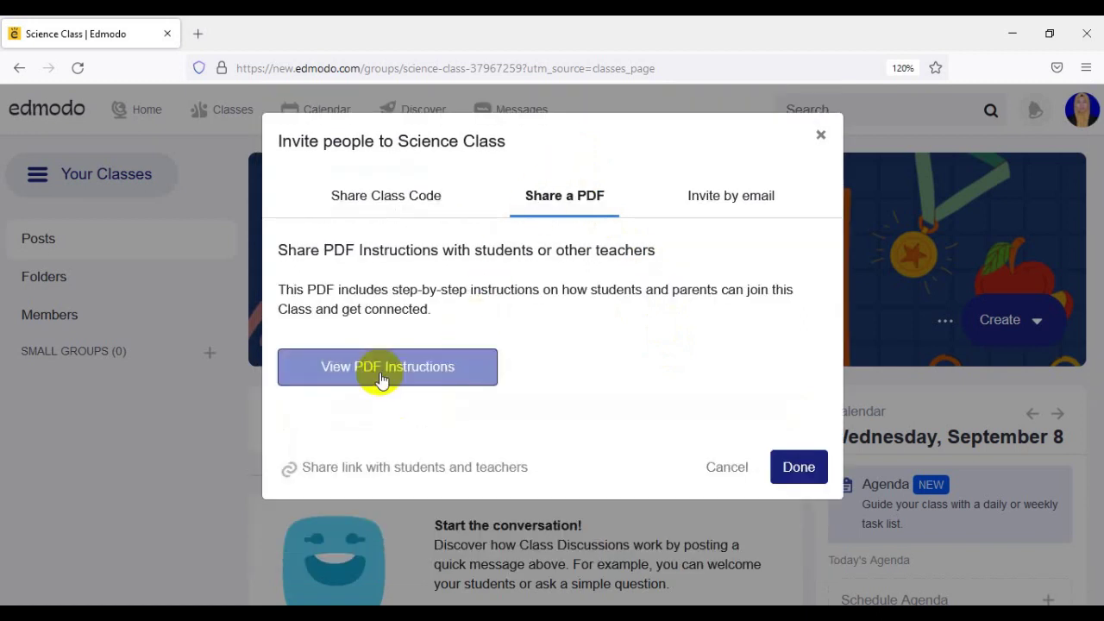
left_click(723, 207)
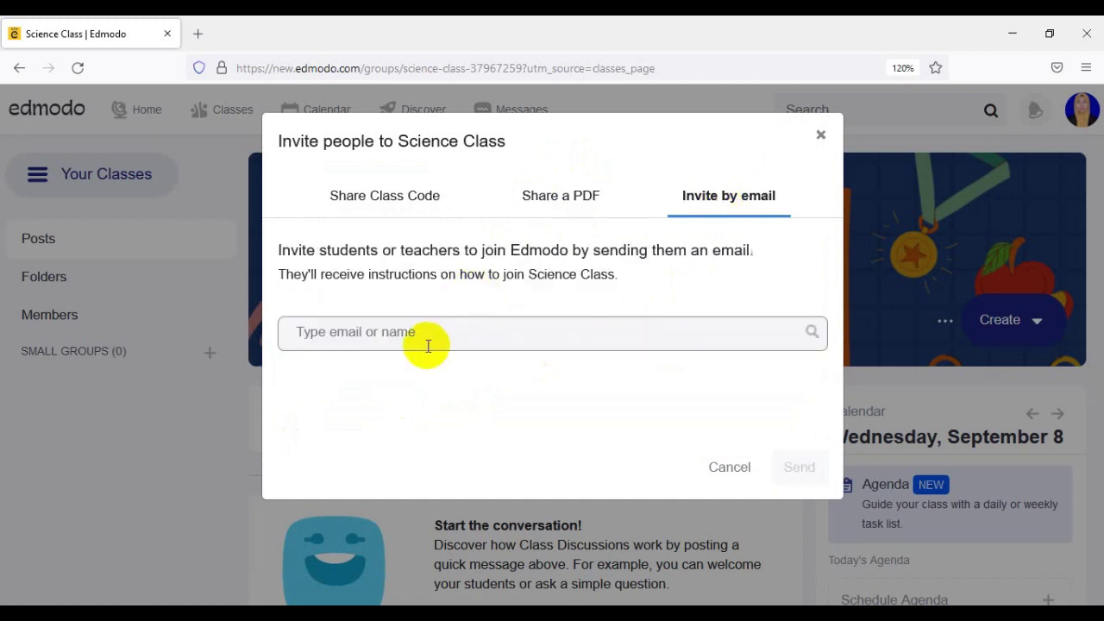
left_click(405, 330)
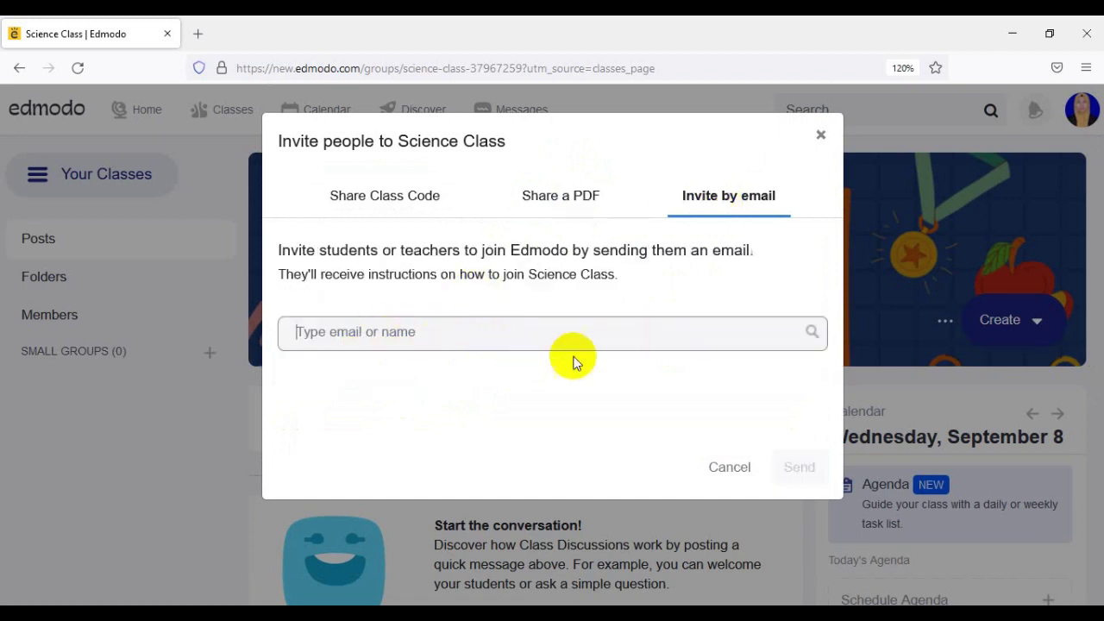
left_click(377, 196)
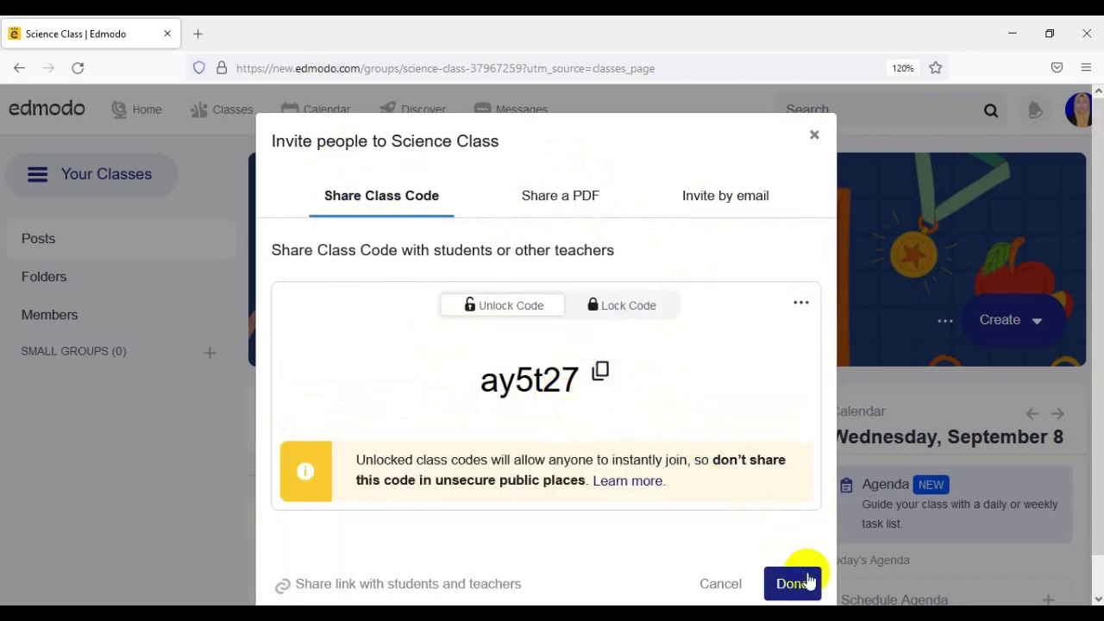
left_click(791, 584)
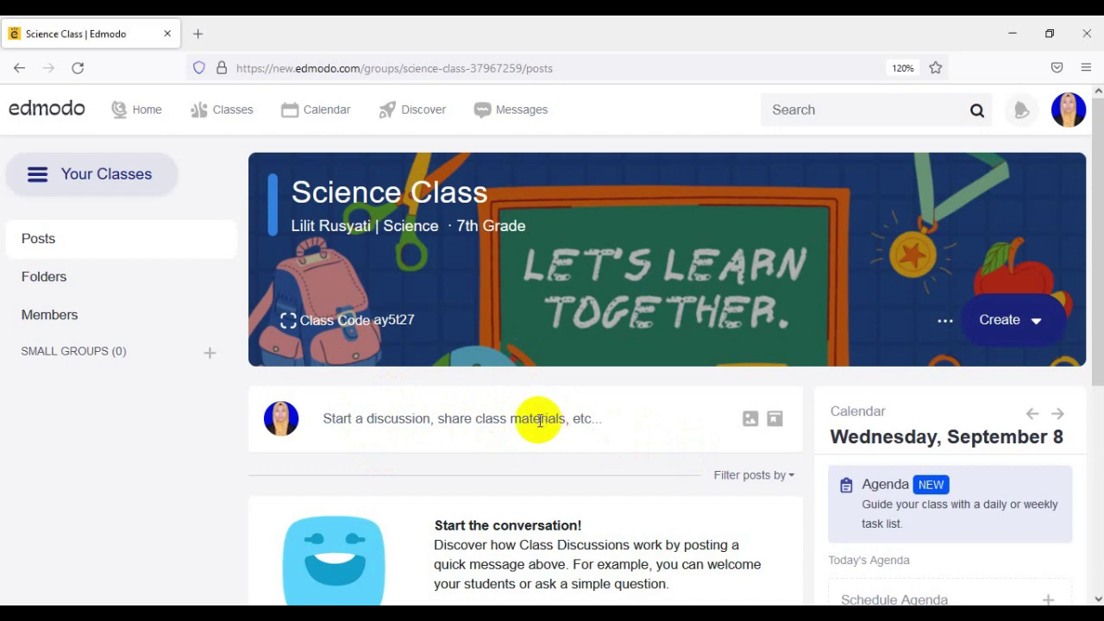
- Start a new class post, try then remove text-size and code-block formatting, and open Add Link
left_click(539, 420)
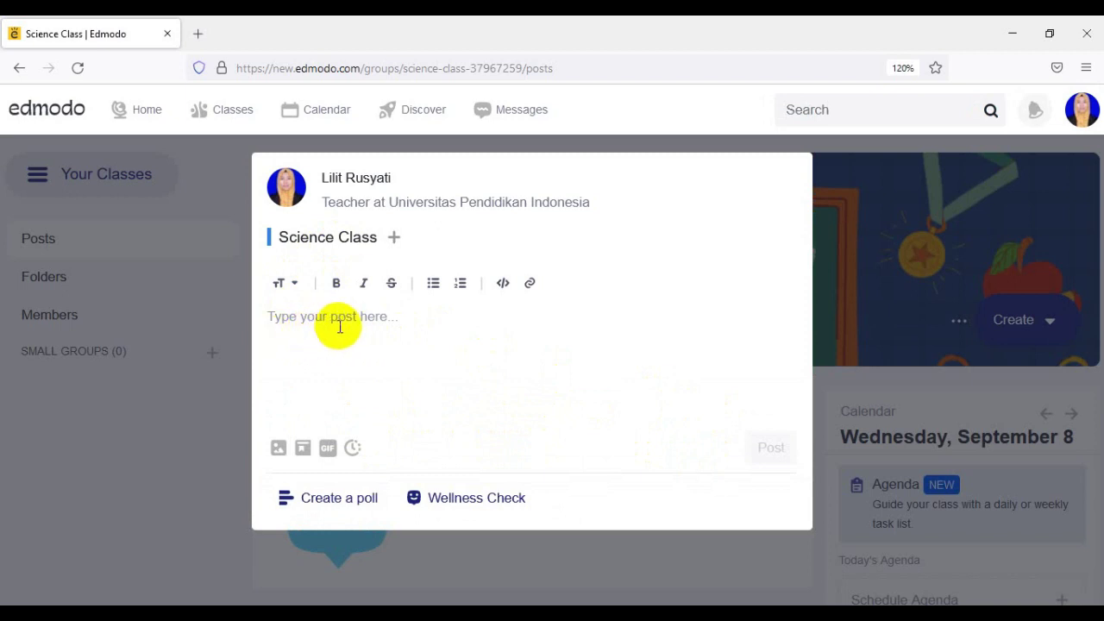
left_click(296, 287)
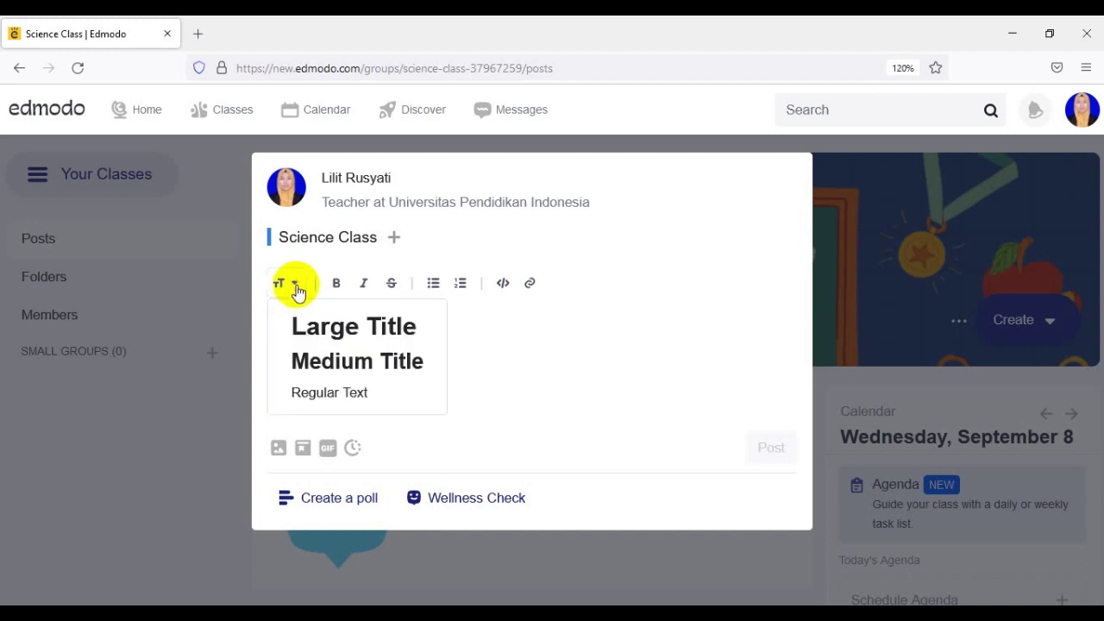
left_click(490, 359)
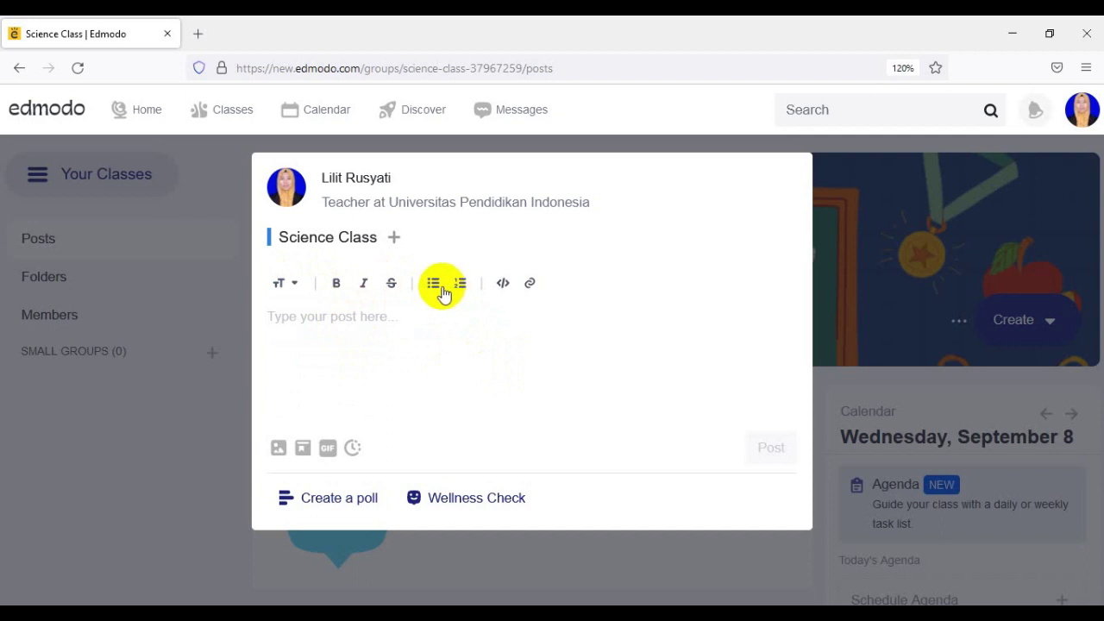
left_click(504, 285)
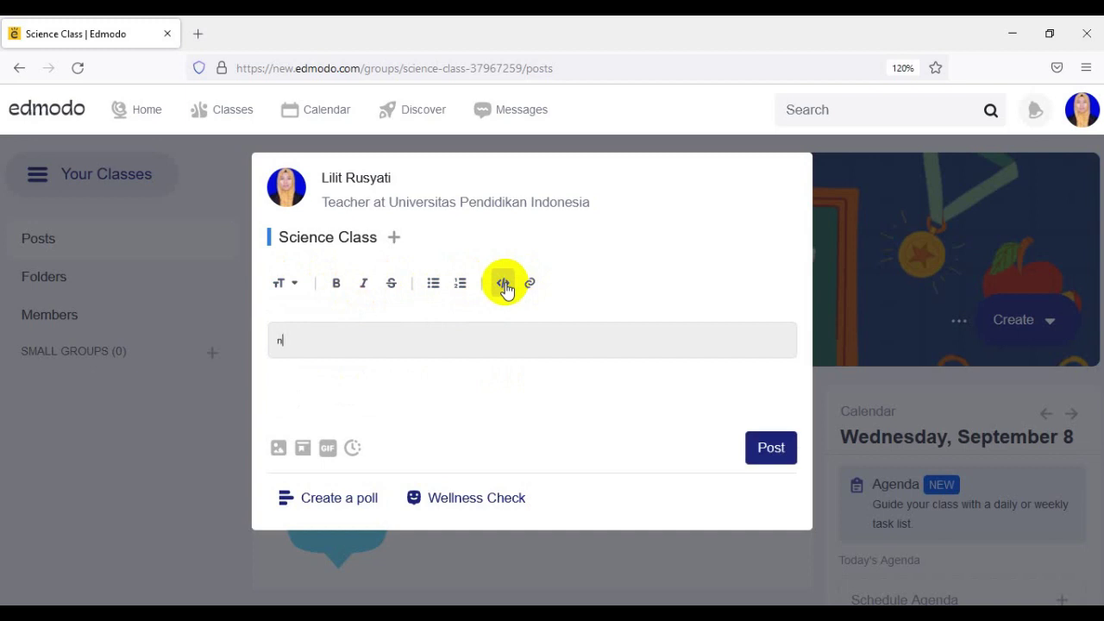
key("BackSpace")
key("BackSpace")
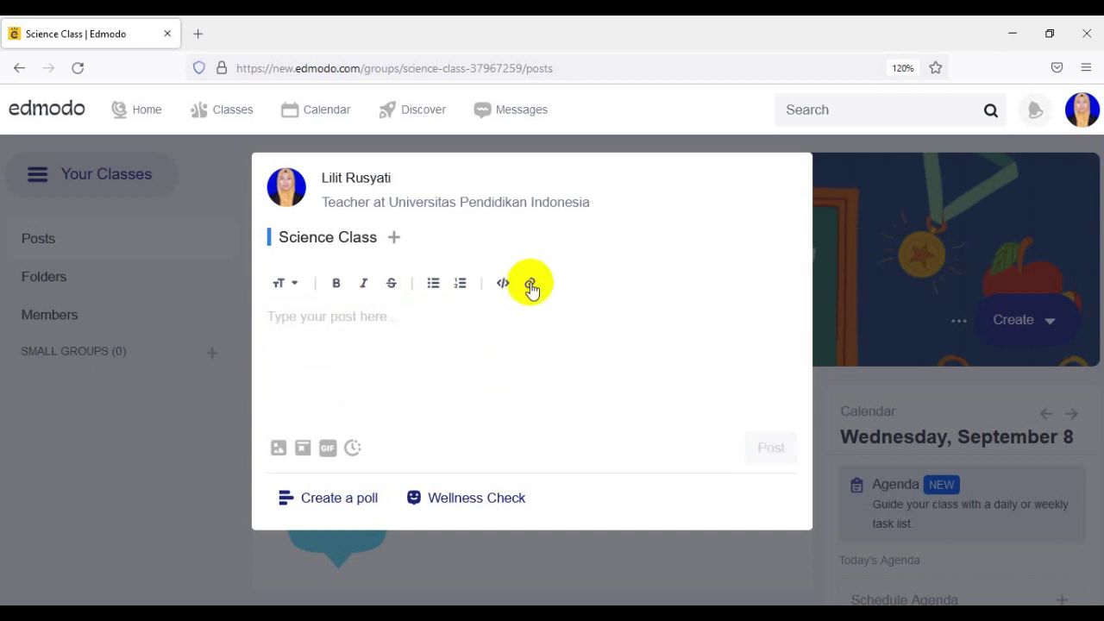
left_click(531, 285)
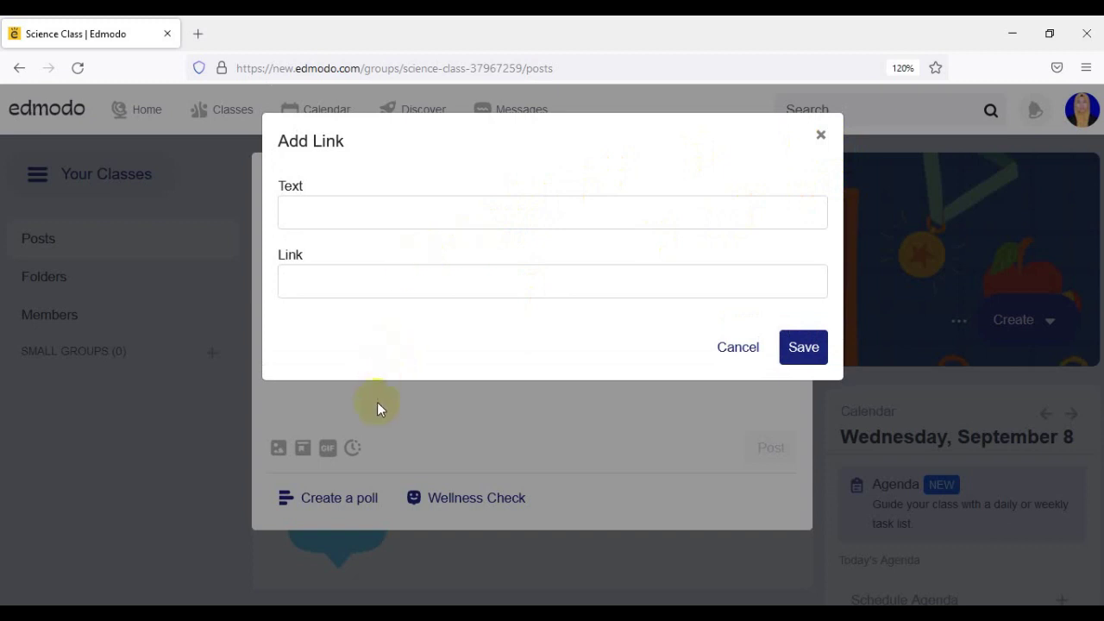
left_click(319, 216)
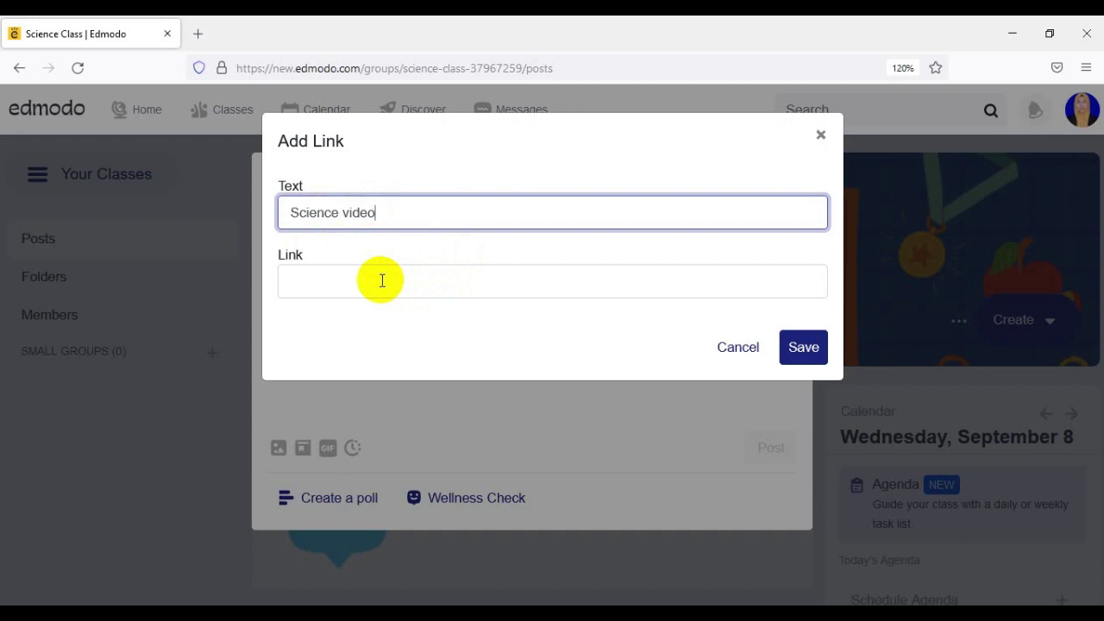
left_click(747, 359)
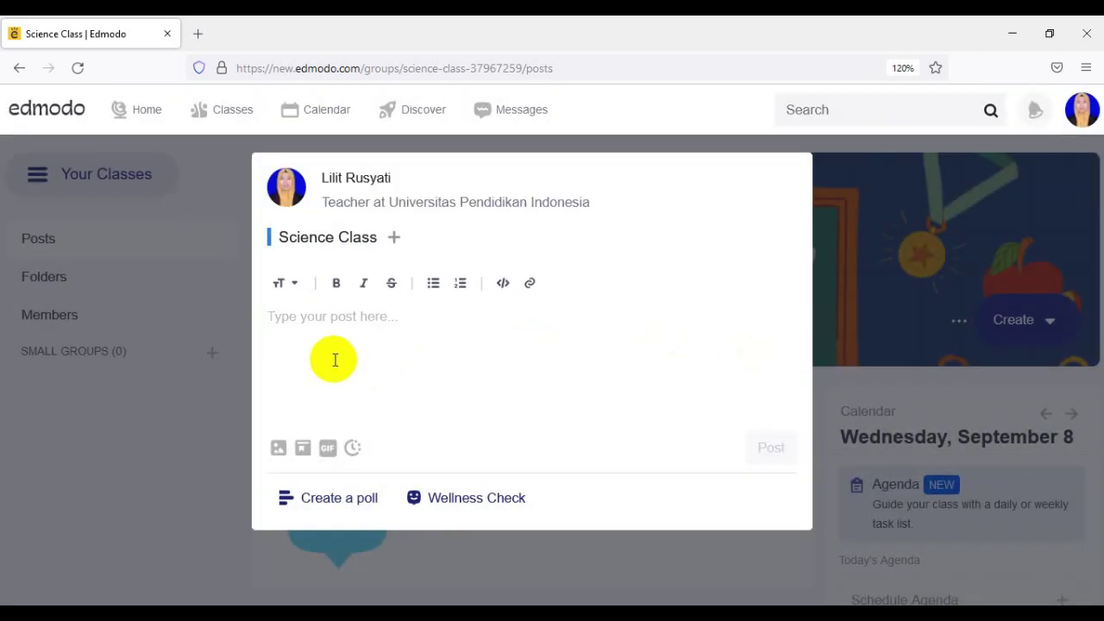
left_click(331, 351)
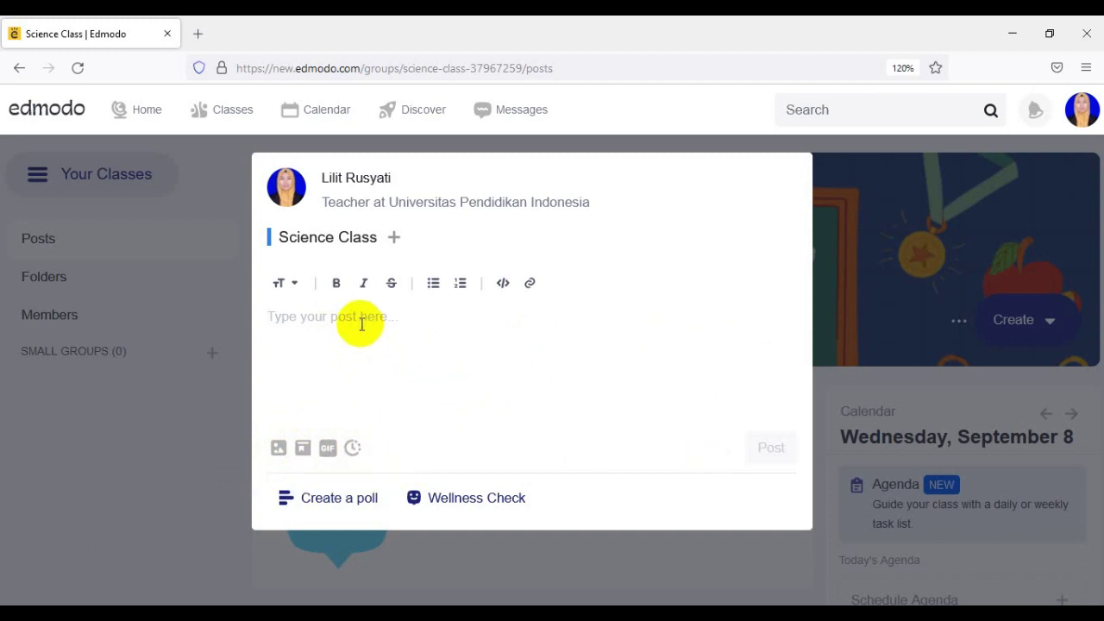
- Type 'Dear Great Students,' then 'Let's discuss about animals' on a second line, fixing 'animal' to 'animals'
type("Dear")
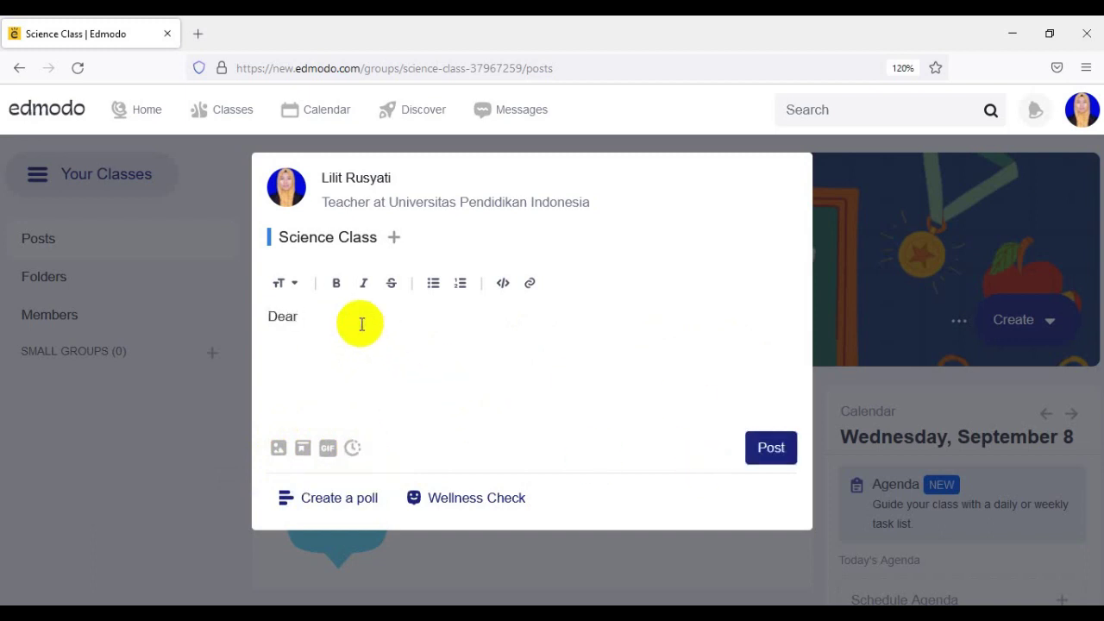
type(" Great Students,")
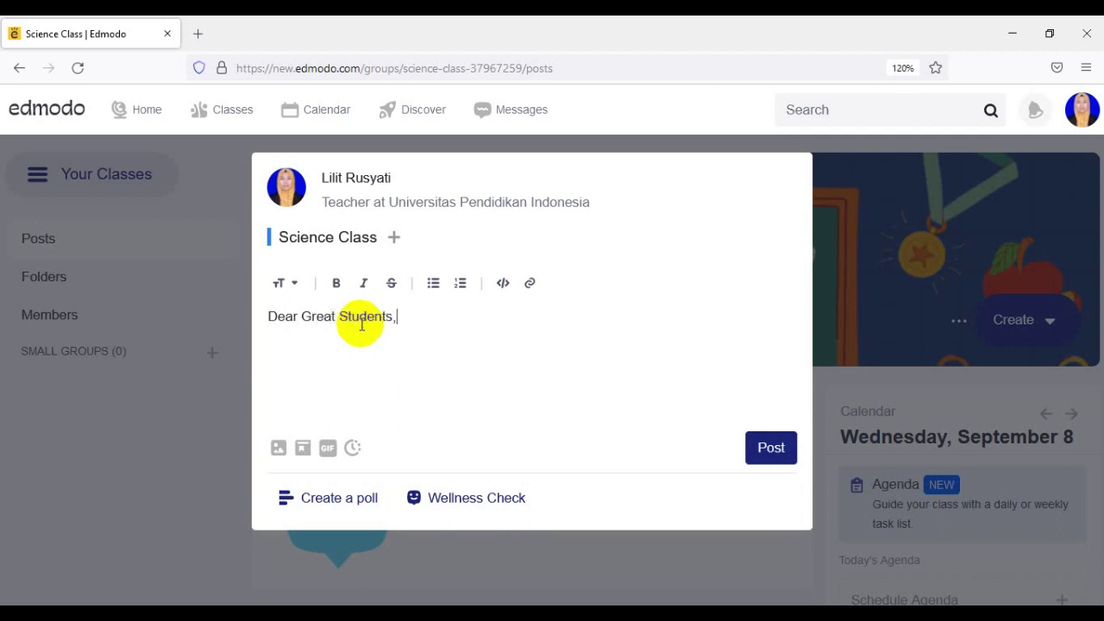
key("Return")
type("Let's discuss abou")
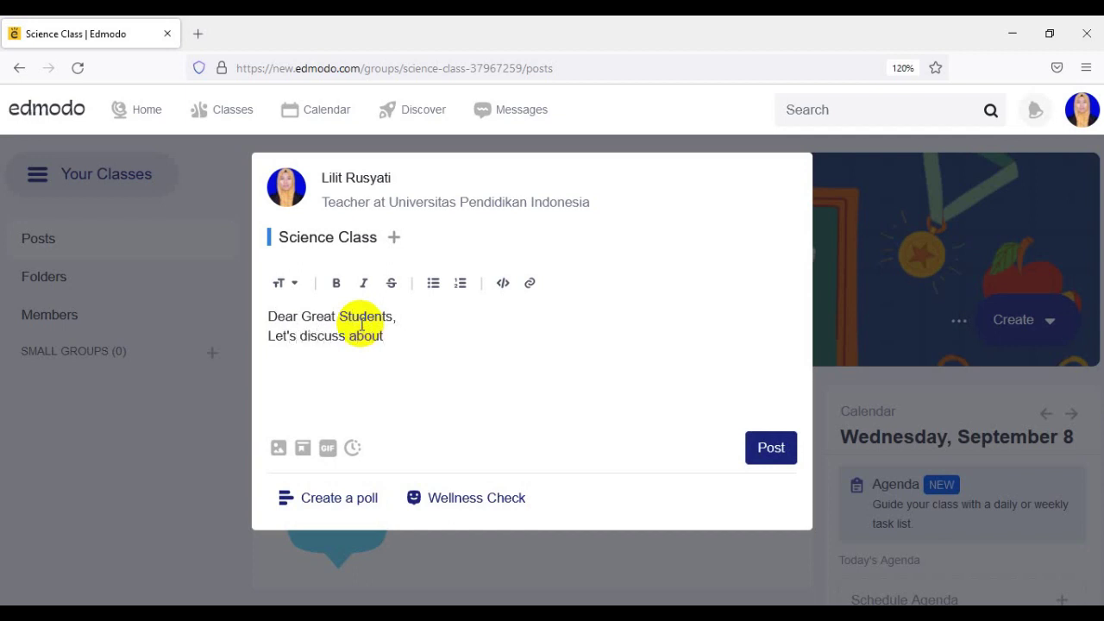
type("t animal.")
key("BackSpace")
type("s.")
- Attach guppies.jpg from the Pictures folder to the welcome post
left_click(277, 448)
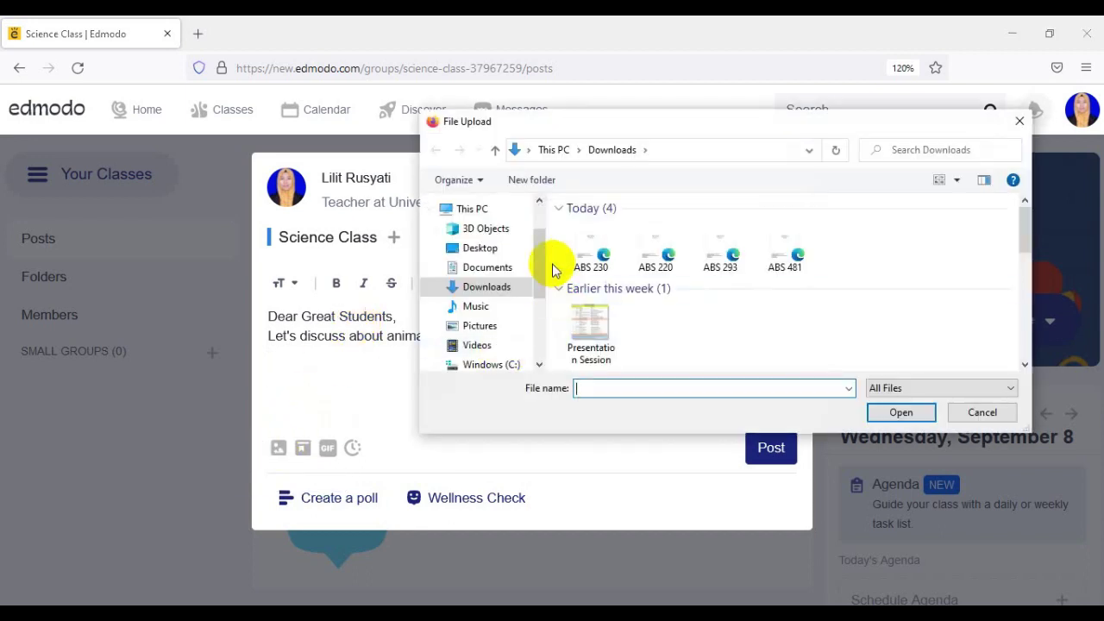
left_click(490, 329)
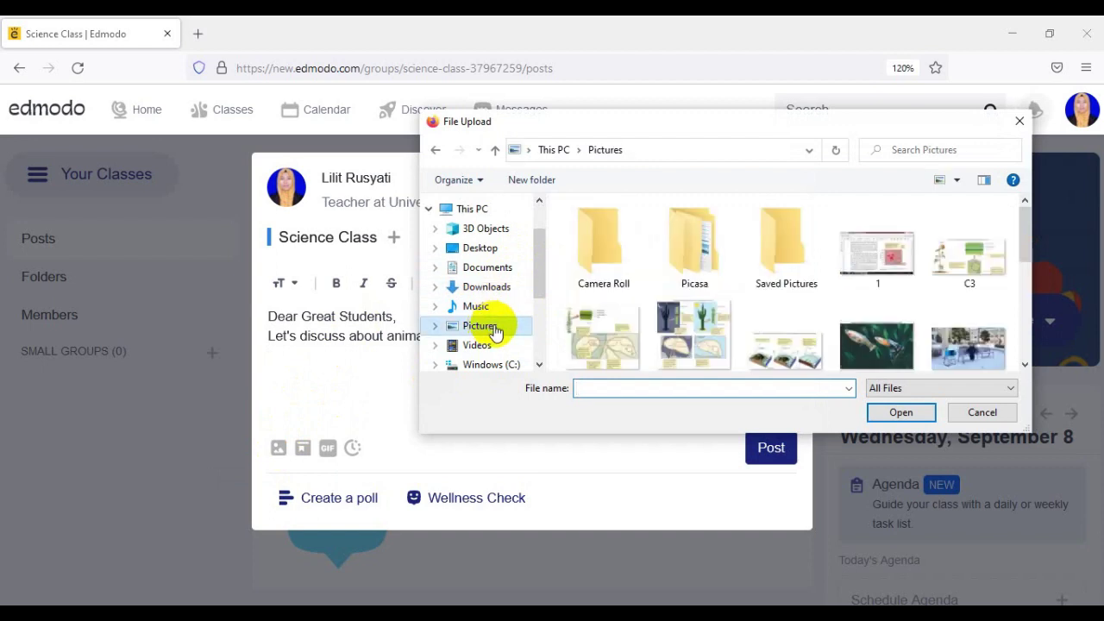
scroll(921, 287, "down", 2)
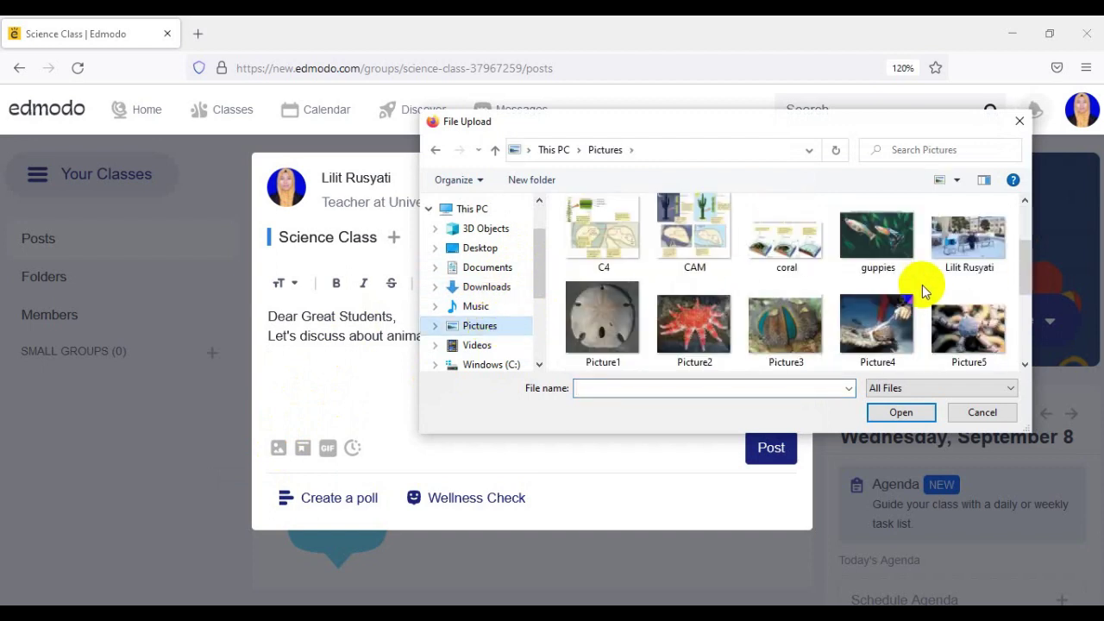
left_click(876, 240)
left_click(897, 414)
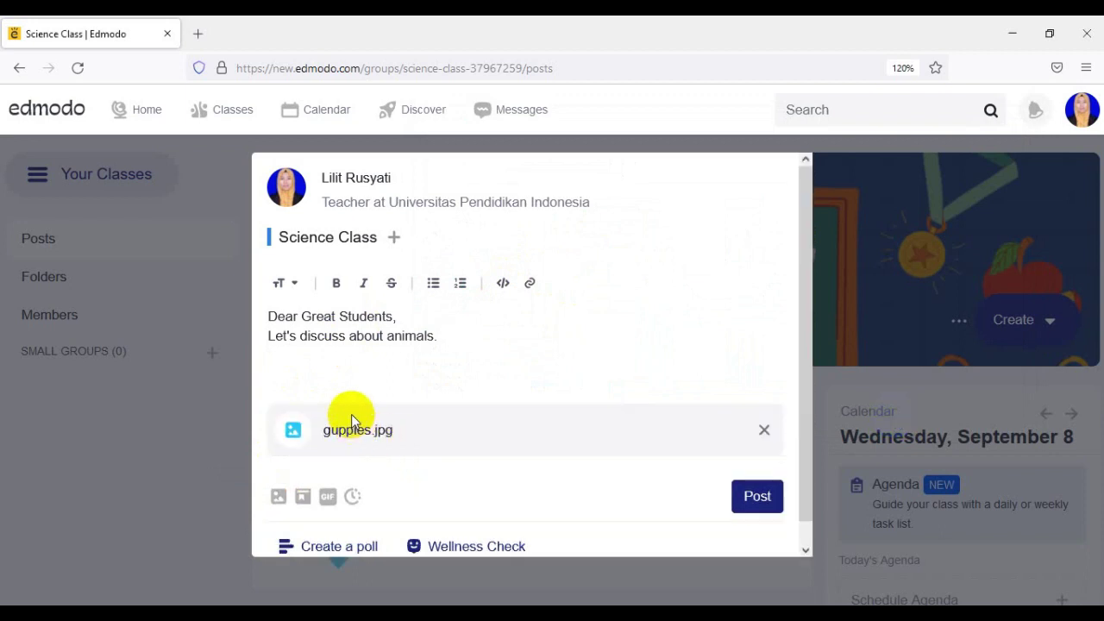
scroll(591, 482, "down", 1)
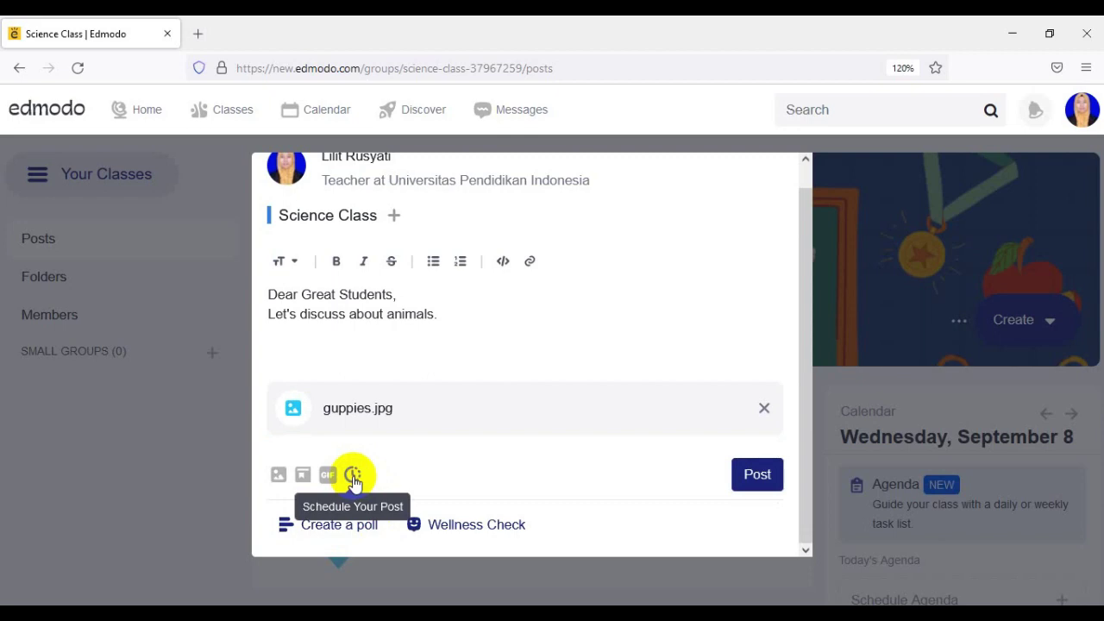
- Schedule the welcome post for September 8, 2021 at 1:00 AM and submit it
left_click(352, 476)
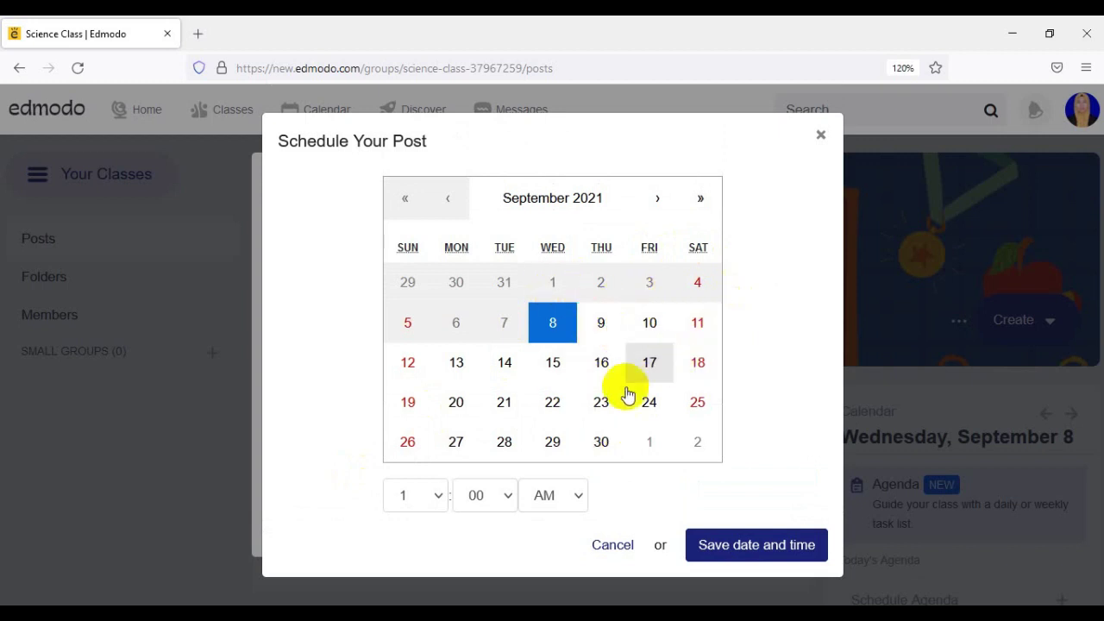
left_click(768, 550)
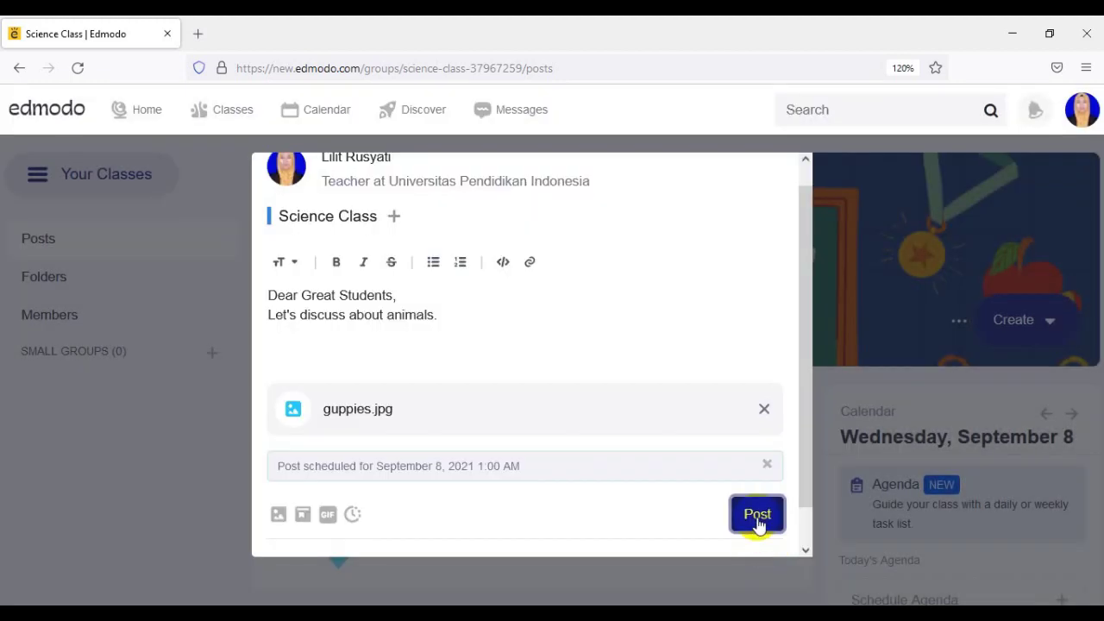
left_click(757, 519)
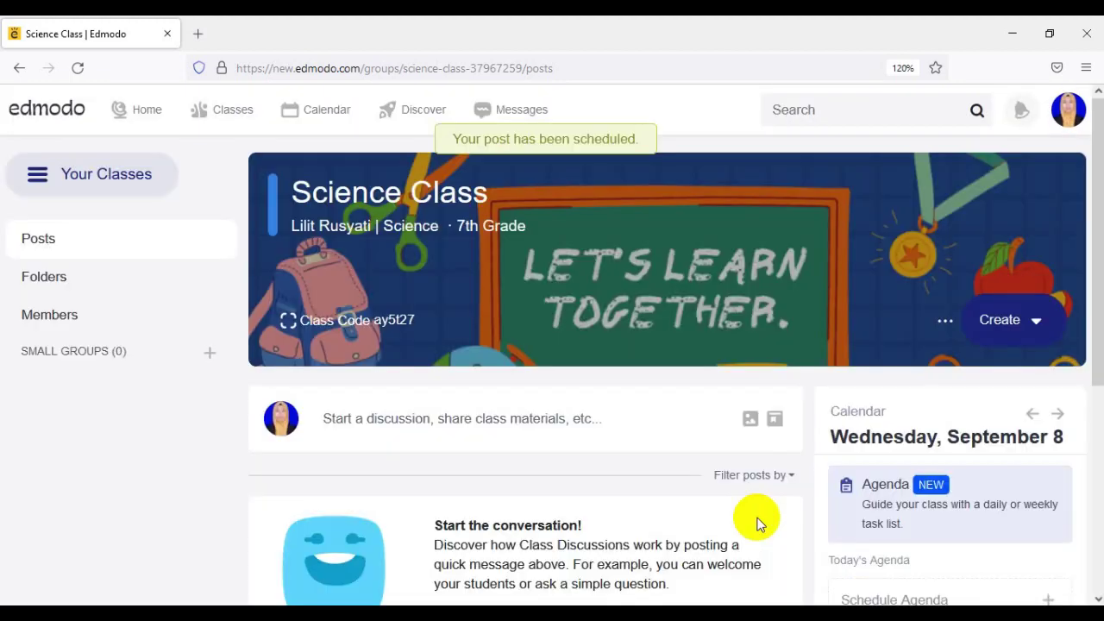
- Open Scheduled posts (1) and review the guppies welcome post set for September 08, 2021, 1:00 am
scroll(690, 498, "down", 3)
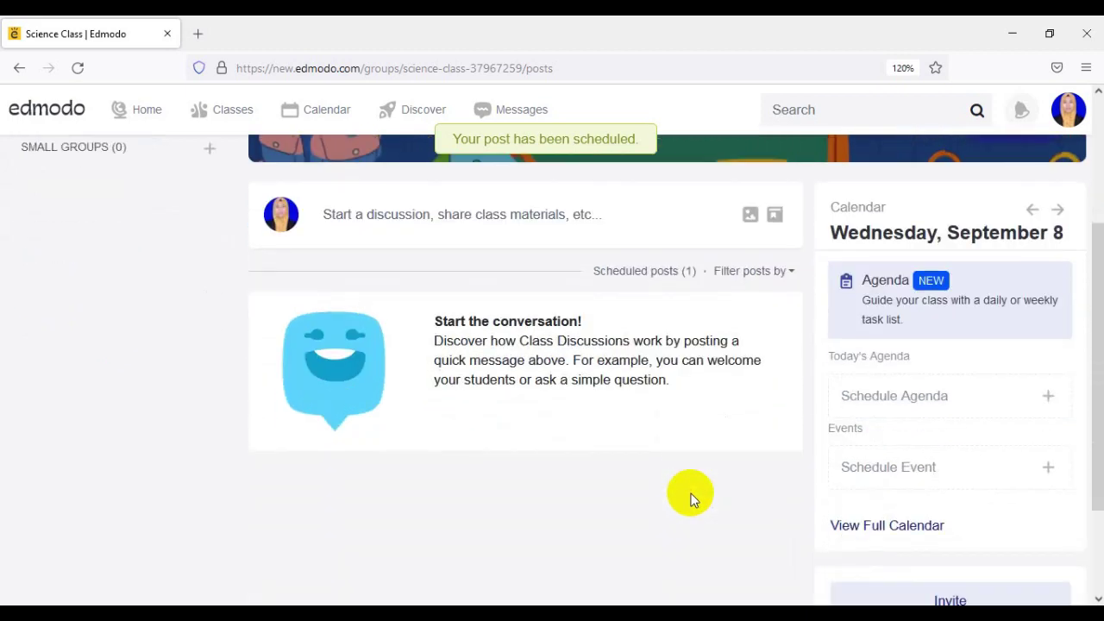
scroll(689, 498, "up", 3)
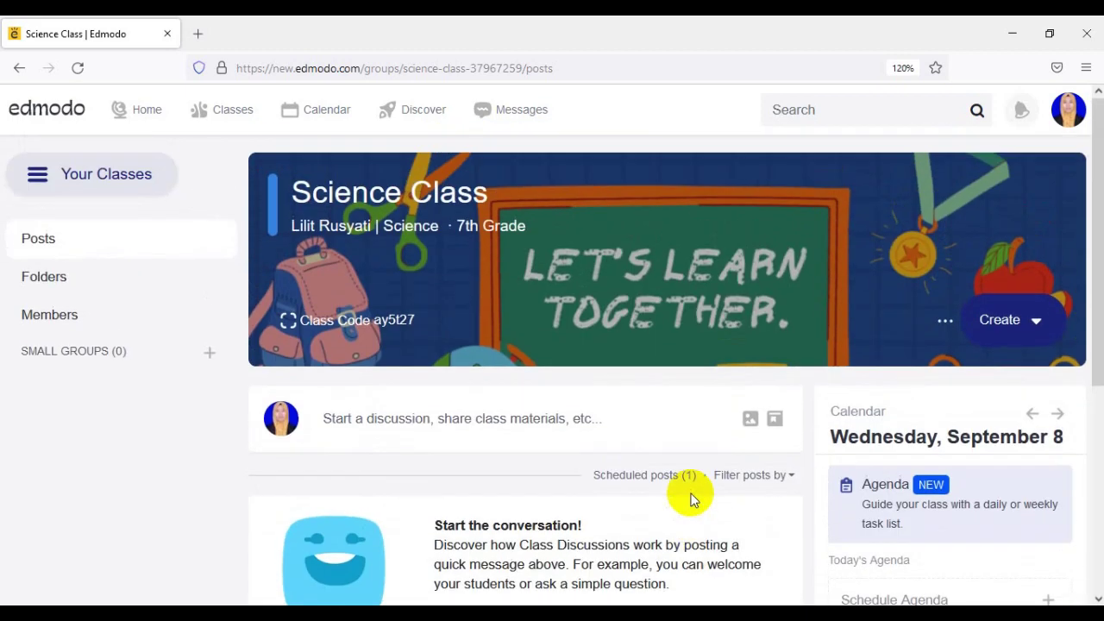
left_click(583, 62)
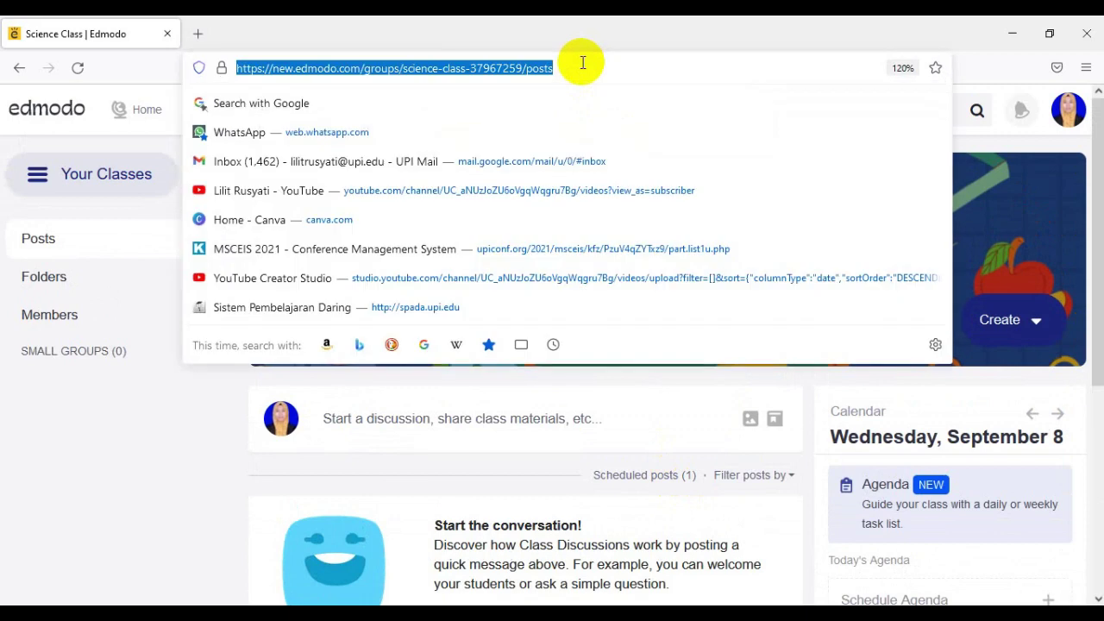
left_click(650, 479)
double_click(649, 479)
scroll(650, 482, "down", 2)
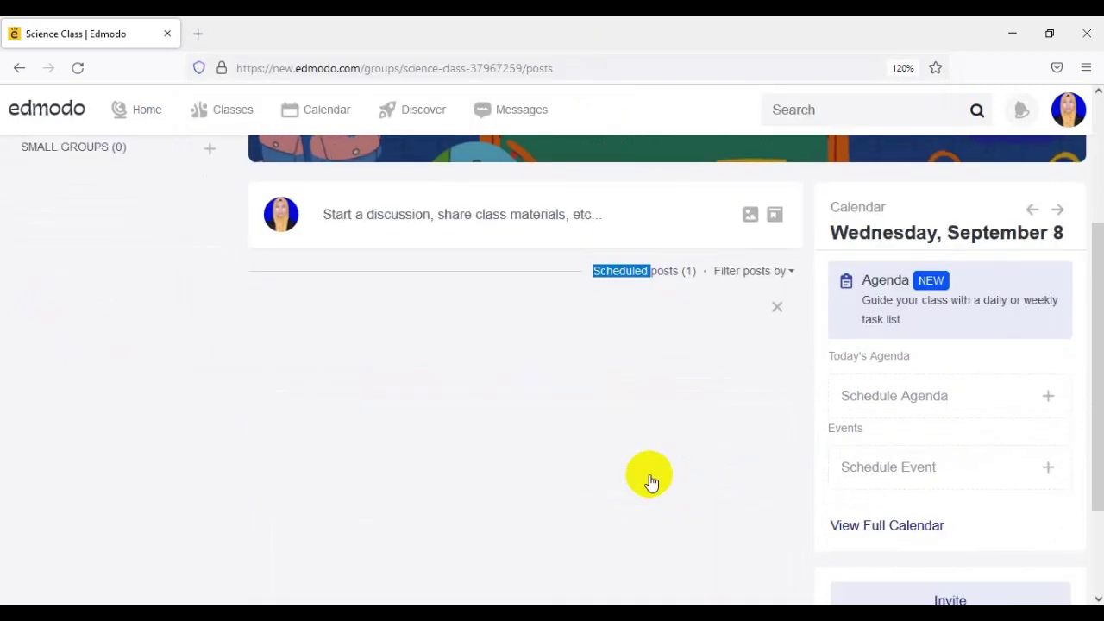
scroll(388, 471, "down", 2)
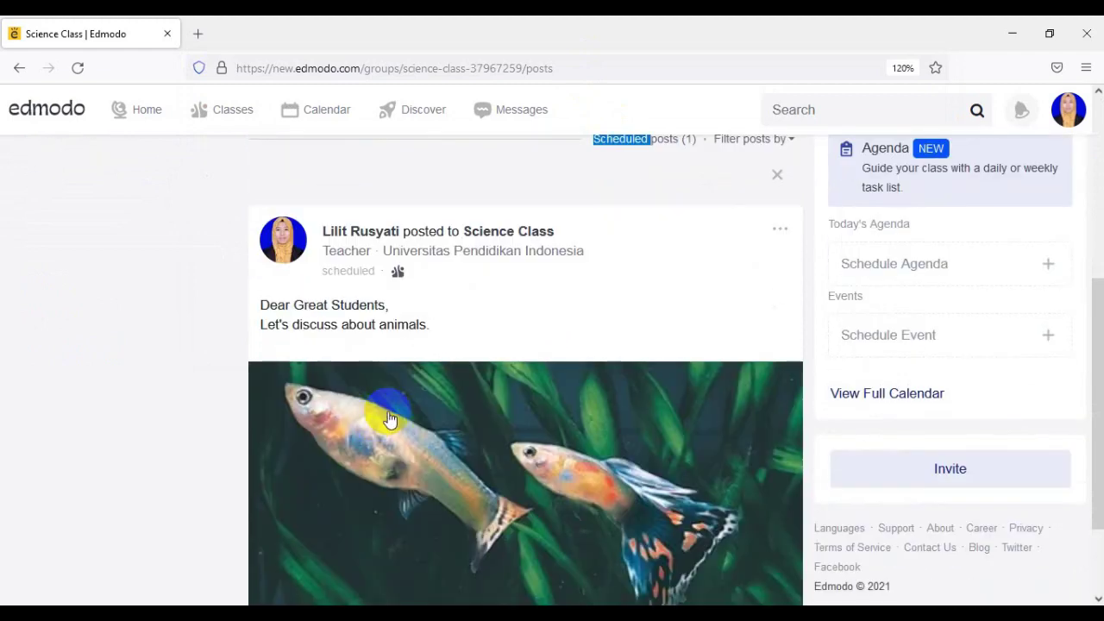
scroll(380, 423, "down", 1)
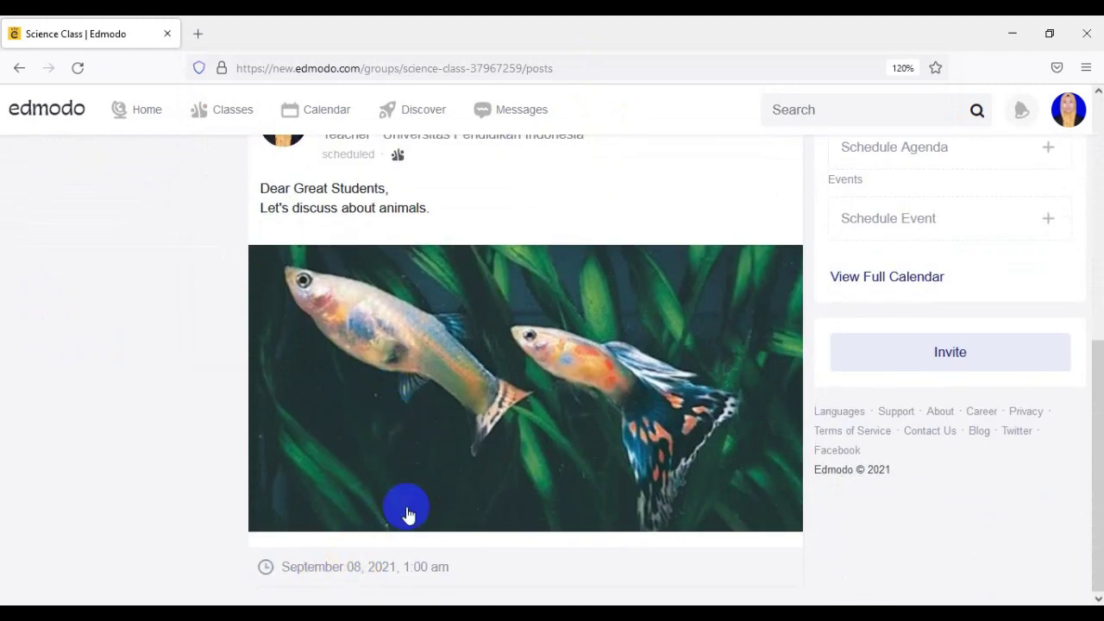
scroll(397, 379, "up", 1)
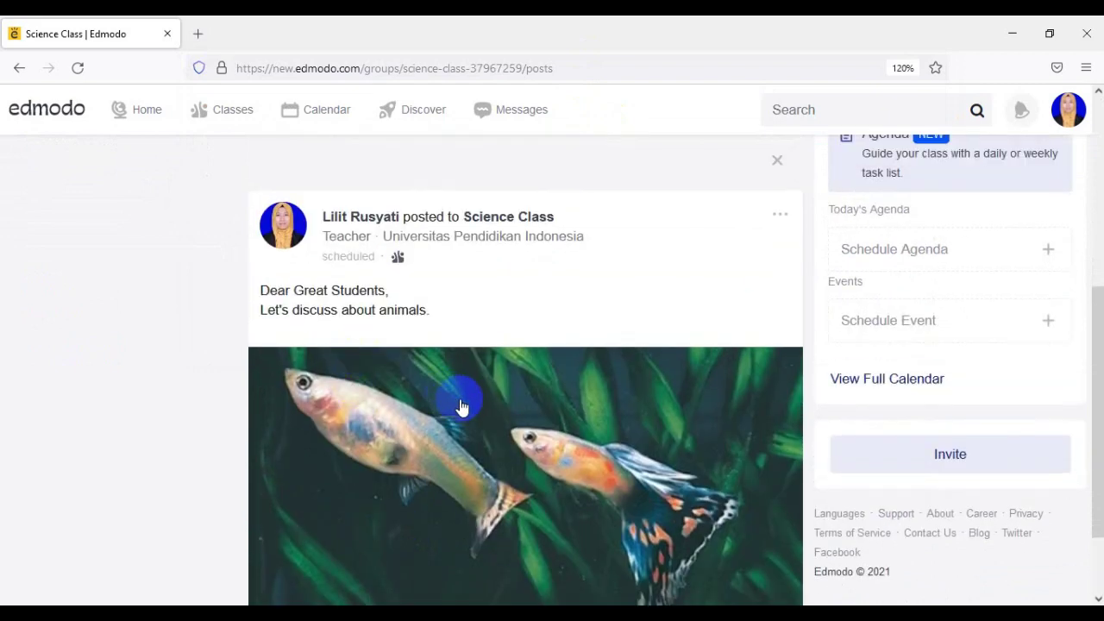
scroll(462, 407, "down", 1)
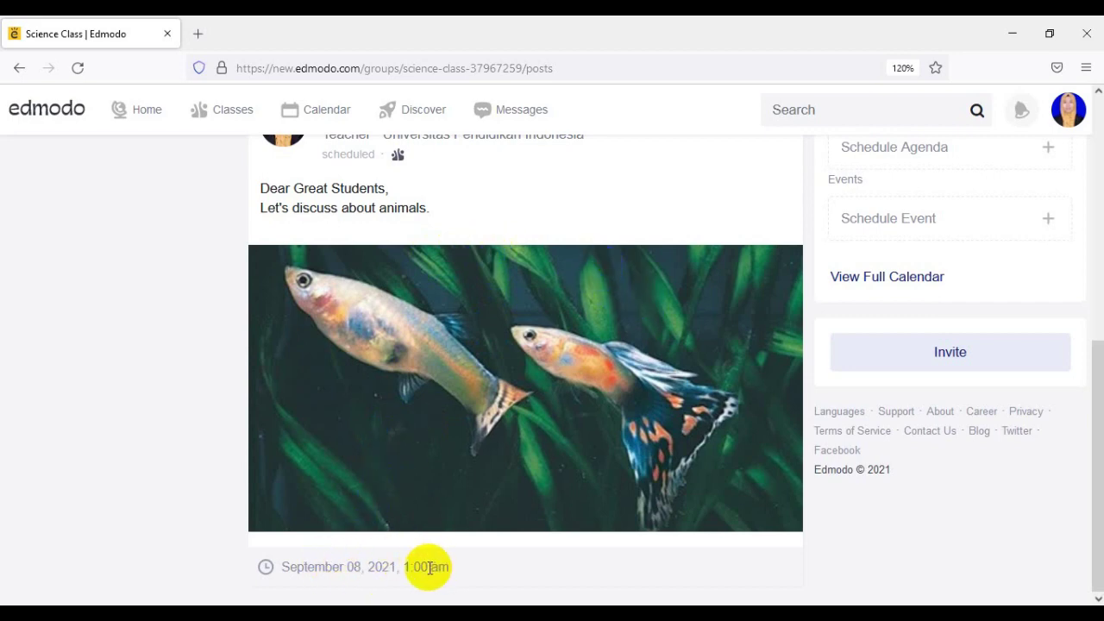
scroll(476, 565, "up", 3)
scroll(480, 565, "up", 1)
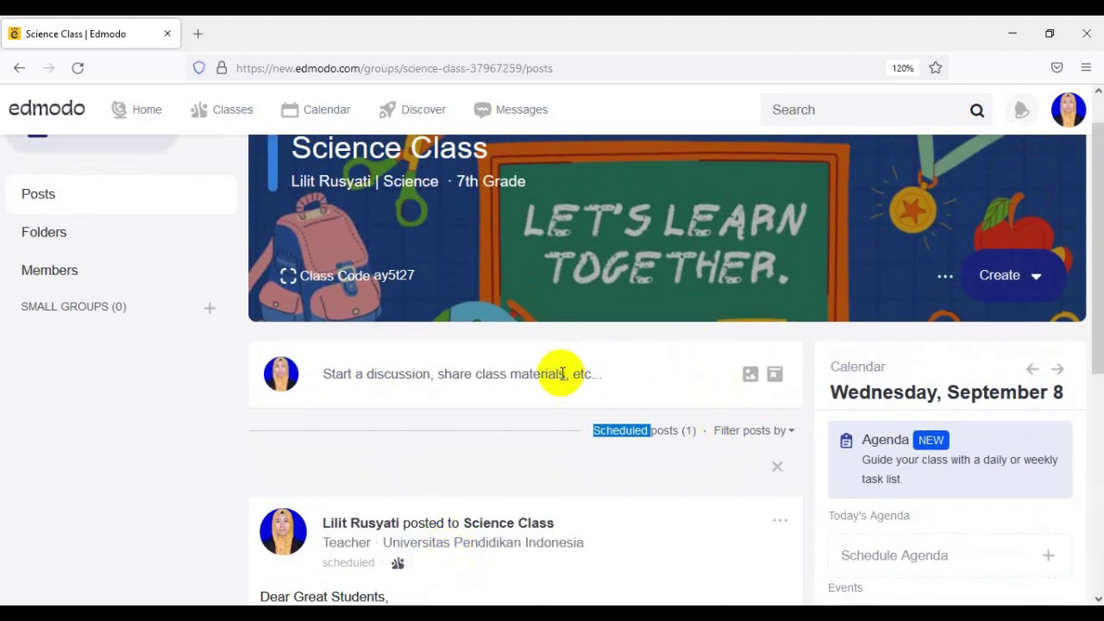
scroll(1047, 384, "up", 1)
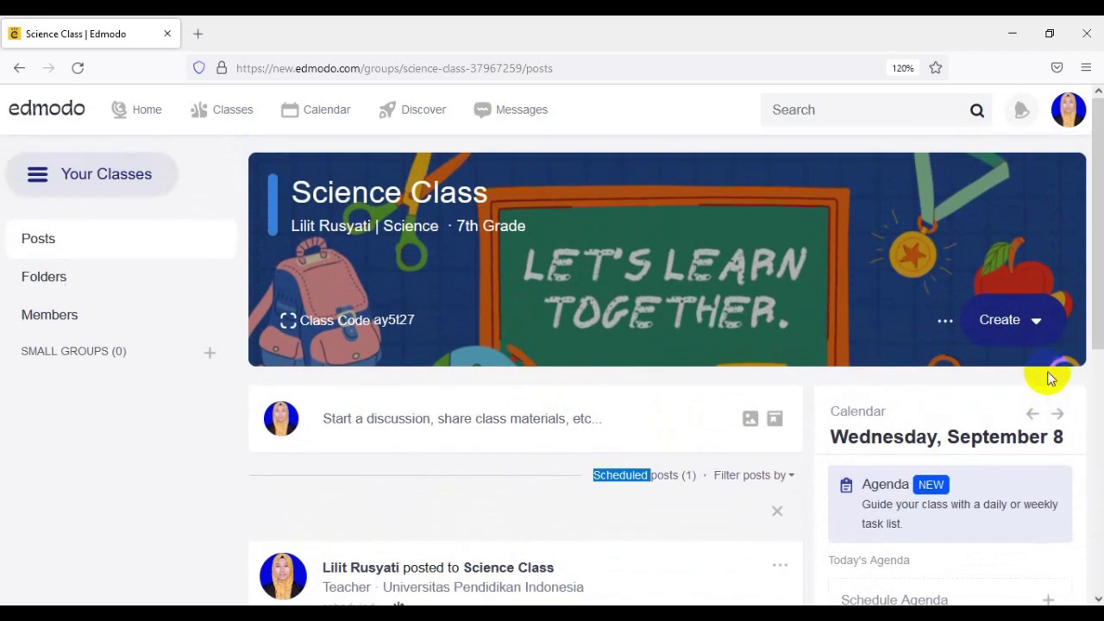
- Open a blank Untitled Assignment form for Science Class from Create > Assignment > New
left_click(1034, 336)
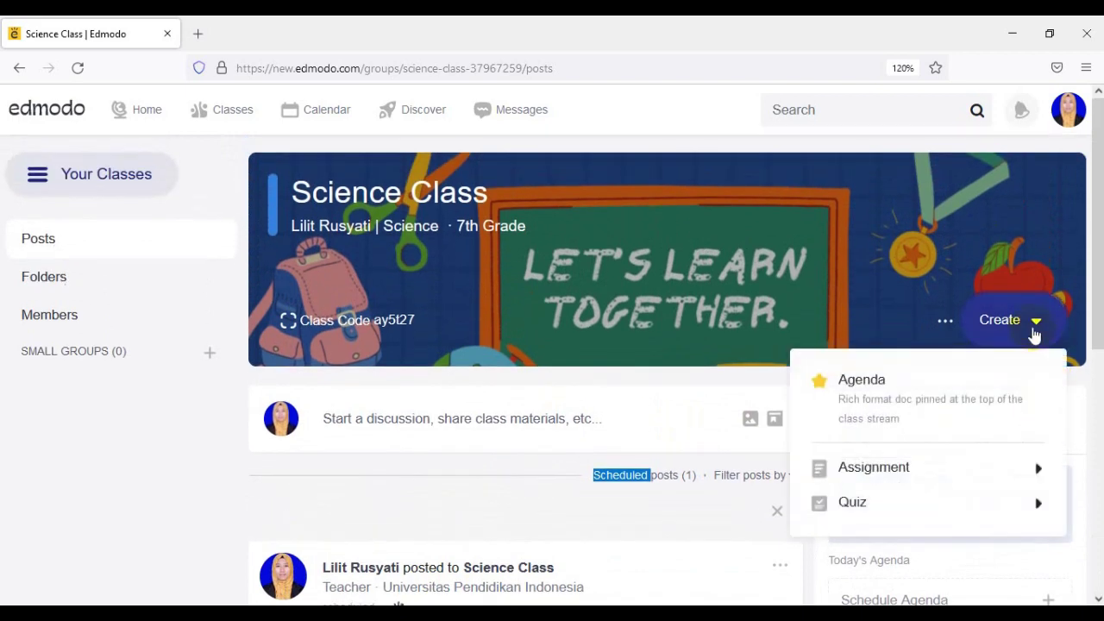
mouse_move(964, 481)
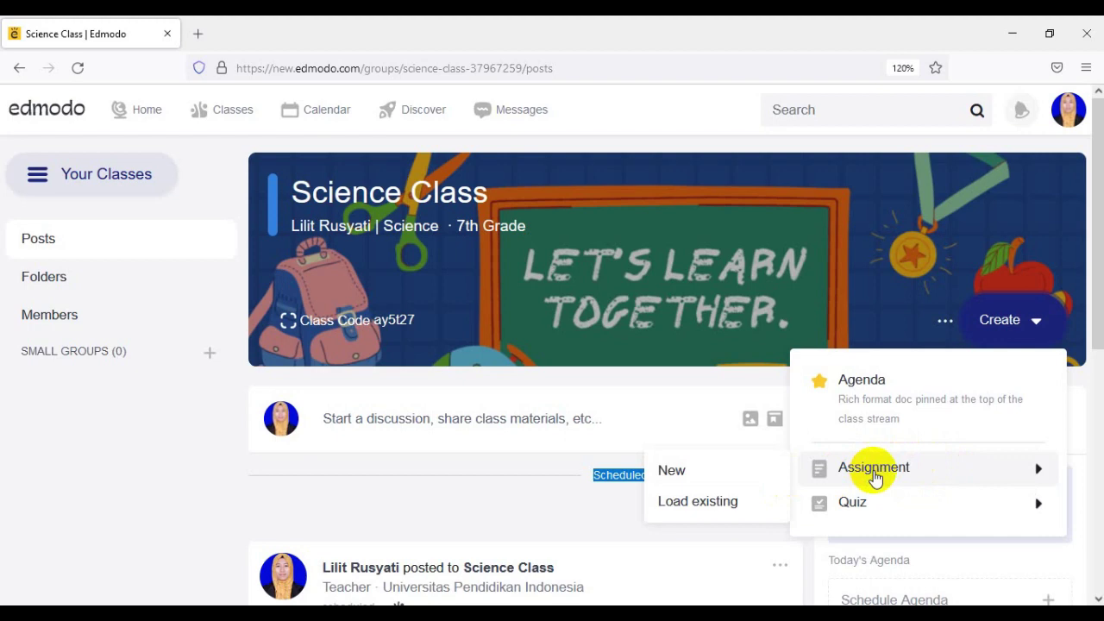
left_click(874, 479)
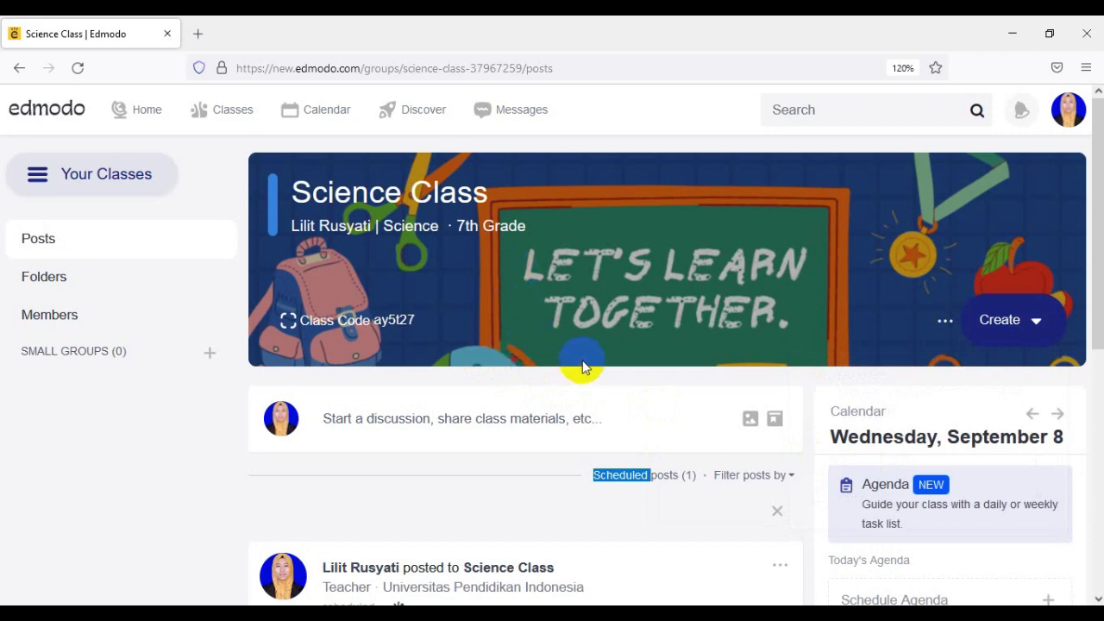
scroll(581, 365, "down", 1)
scroll(581, 362, "down", 2)
scroll(581, 362, "up", 4)
left_click(1035, 331)
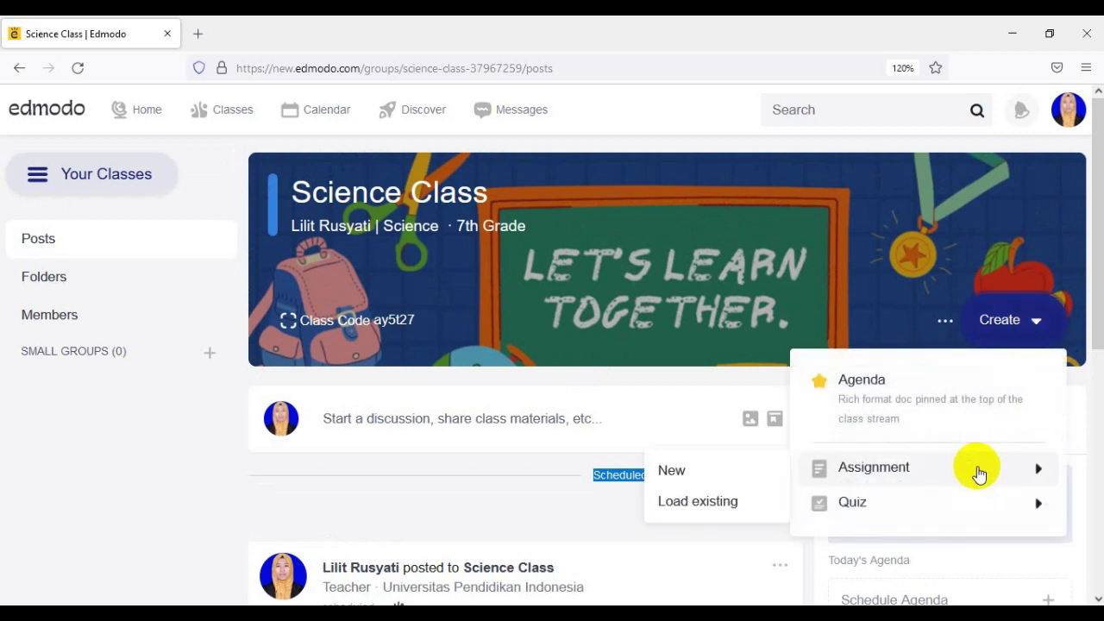
left_click(729, 476)
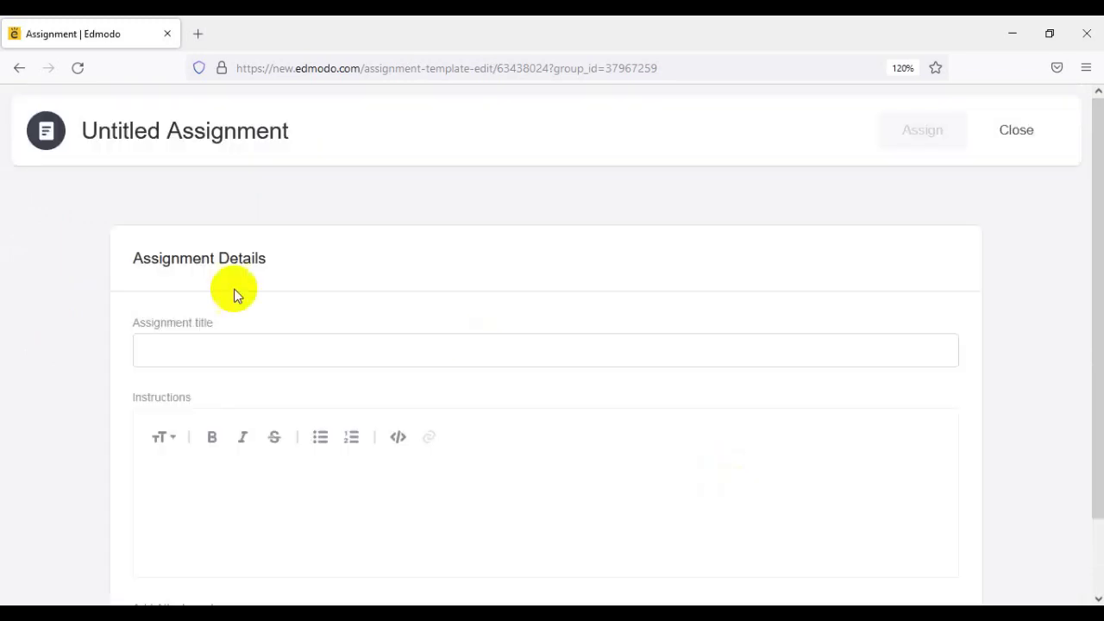
- Title the new assignment 'Science Poster'
left_click(213, 351)
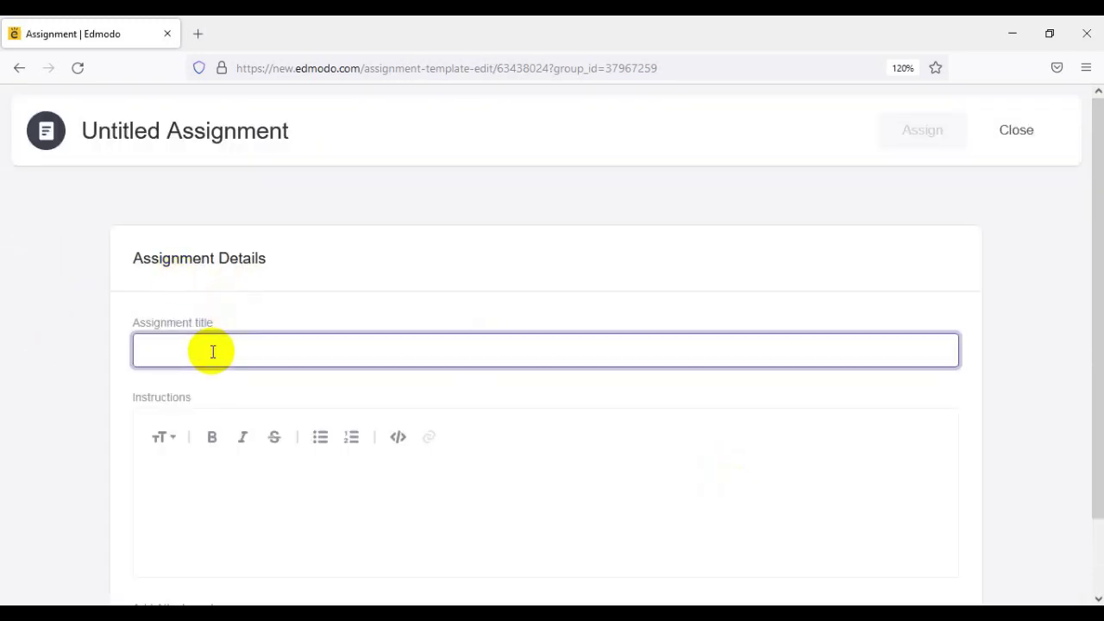
type("Sc")
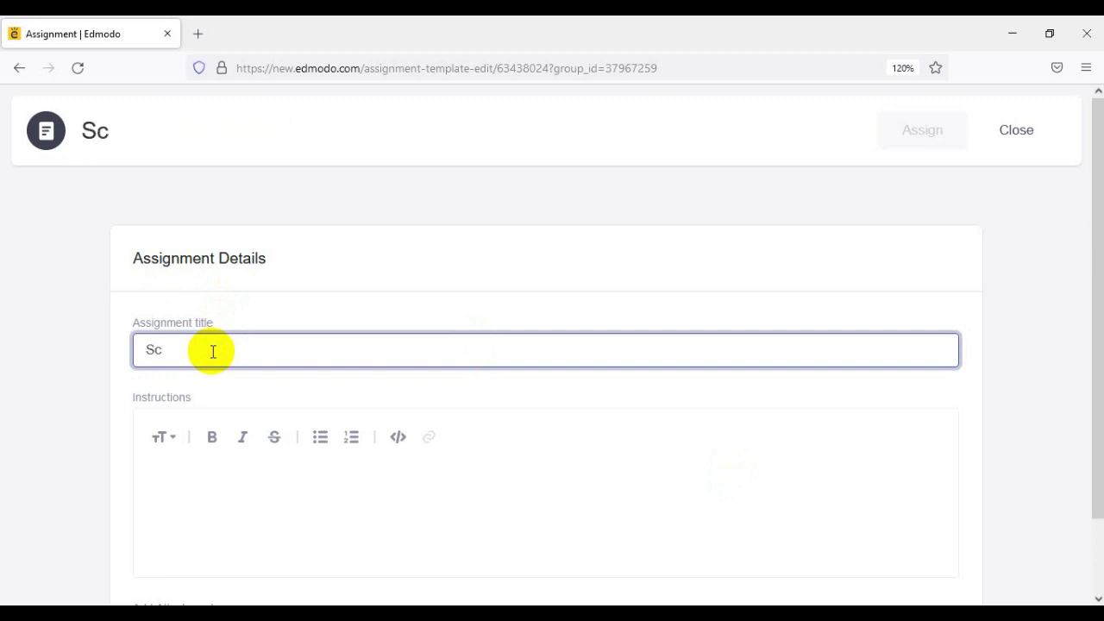
type("ience Poster")
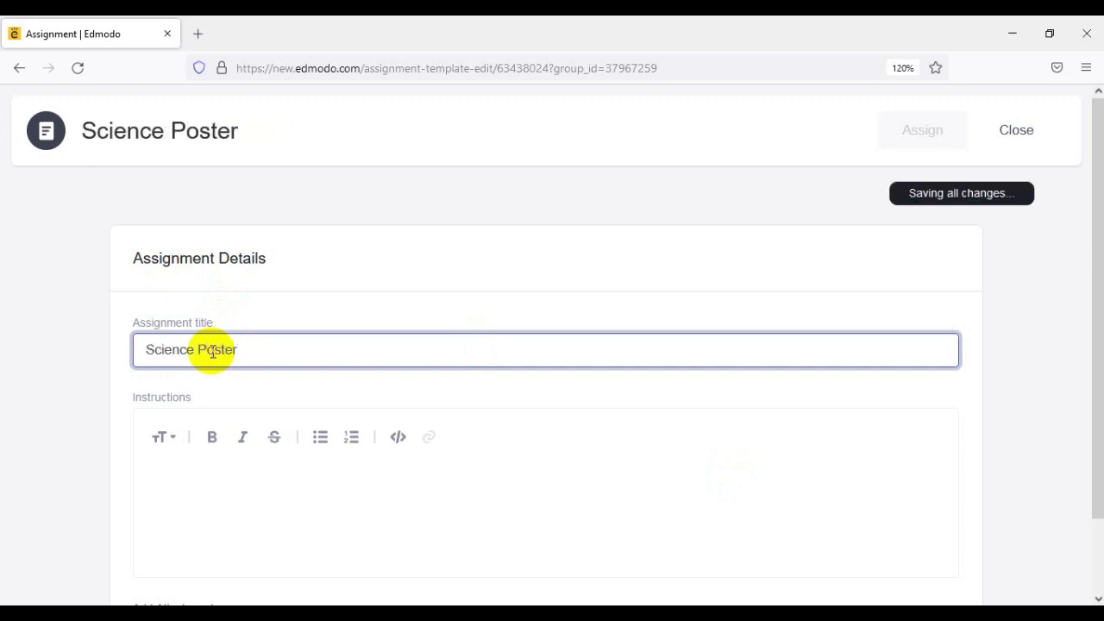
scroll(215, 356, "down", 2)
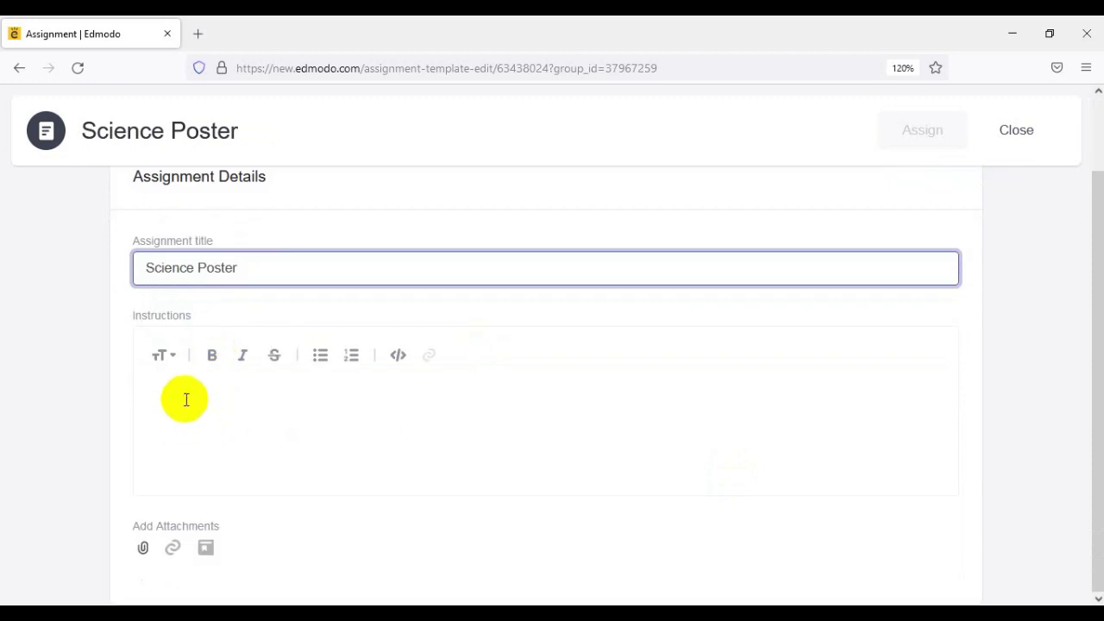
- Write the instructions 'Dear students,' and, on a new line, 'please submit your poster here.'
left_click(175, 377)
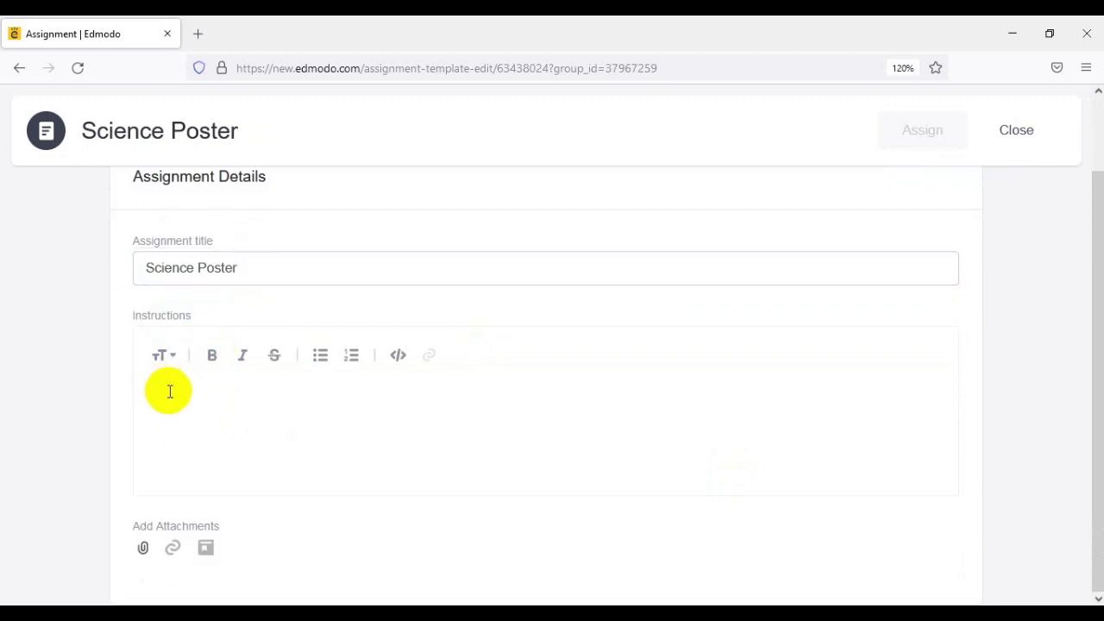
left_click(169, 392)
type("Dear")
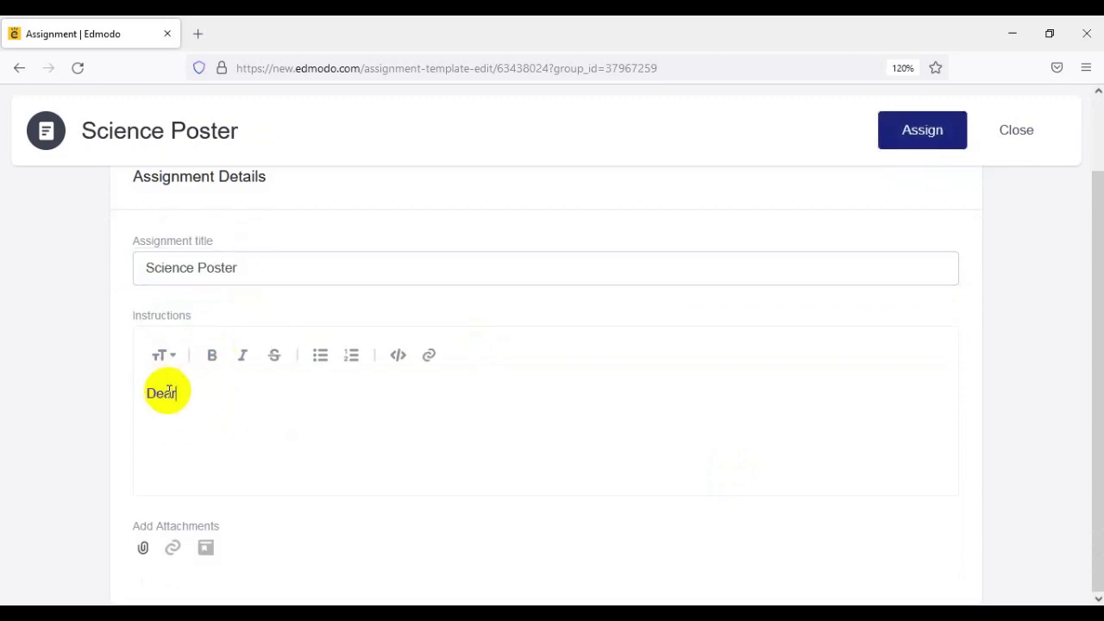
type(" students,")
key("Return")
type("ple")
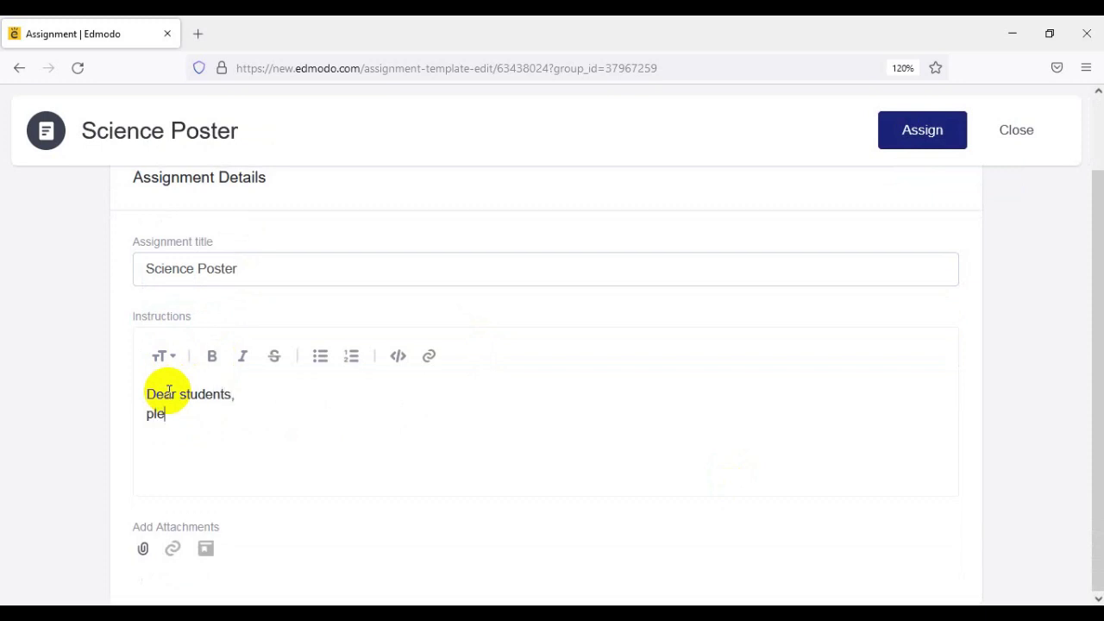
type("ase submit your")
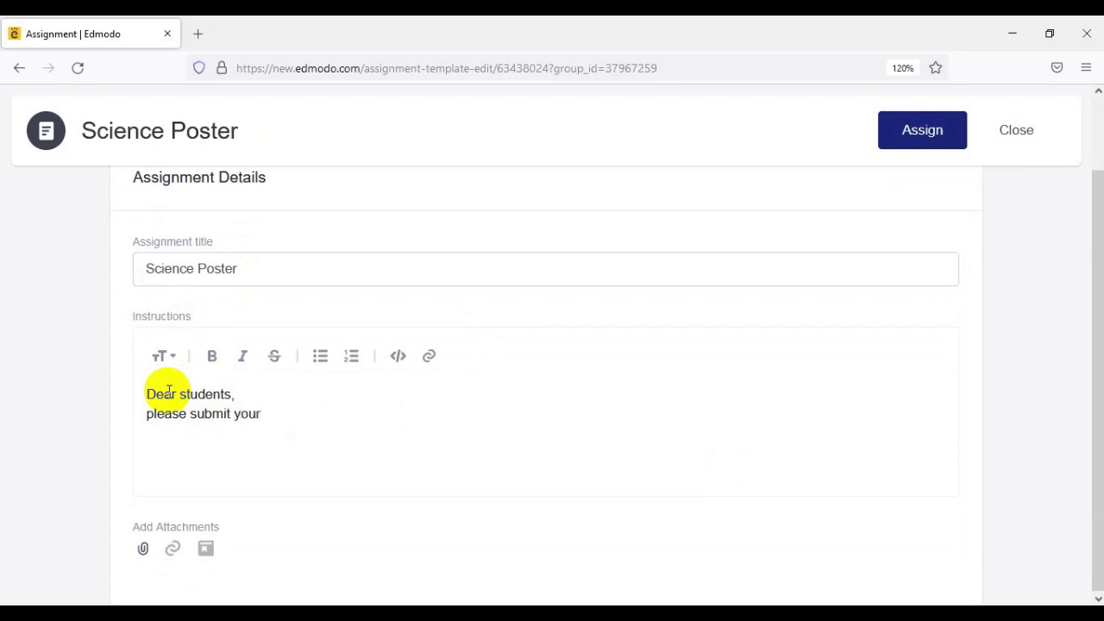
type(" poster here.")
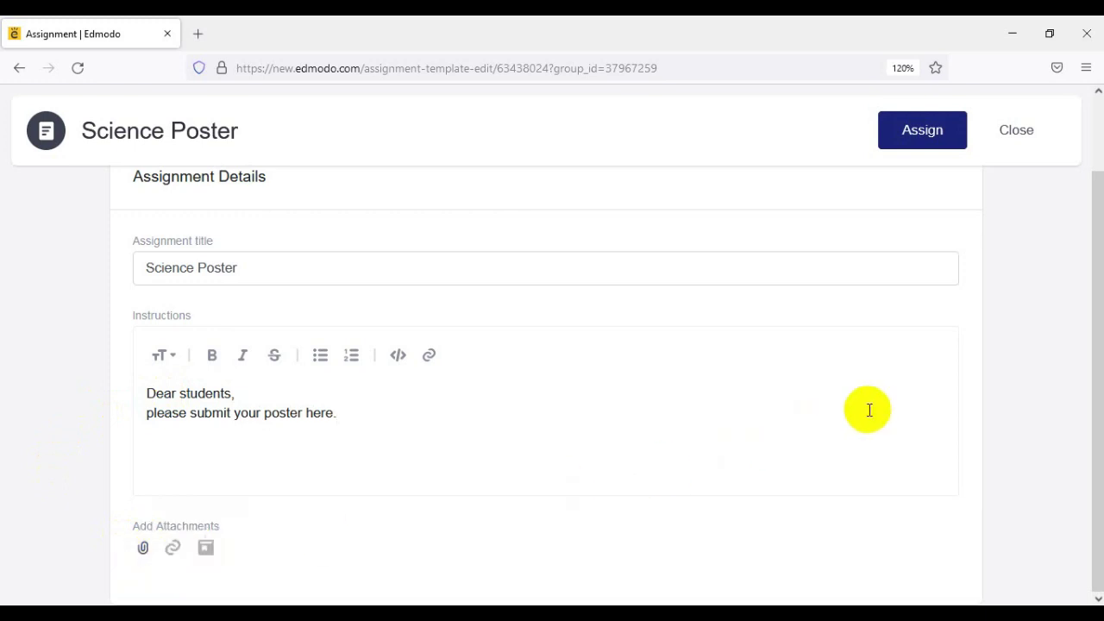
- Assign Science Poster due September 15, 2021, locked after the due date
left_click(934, 133)
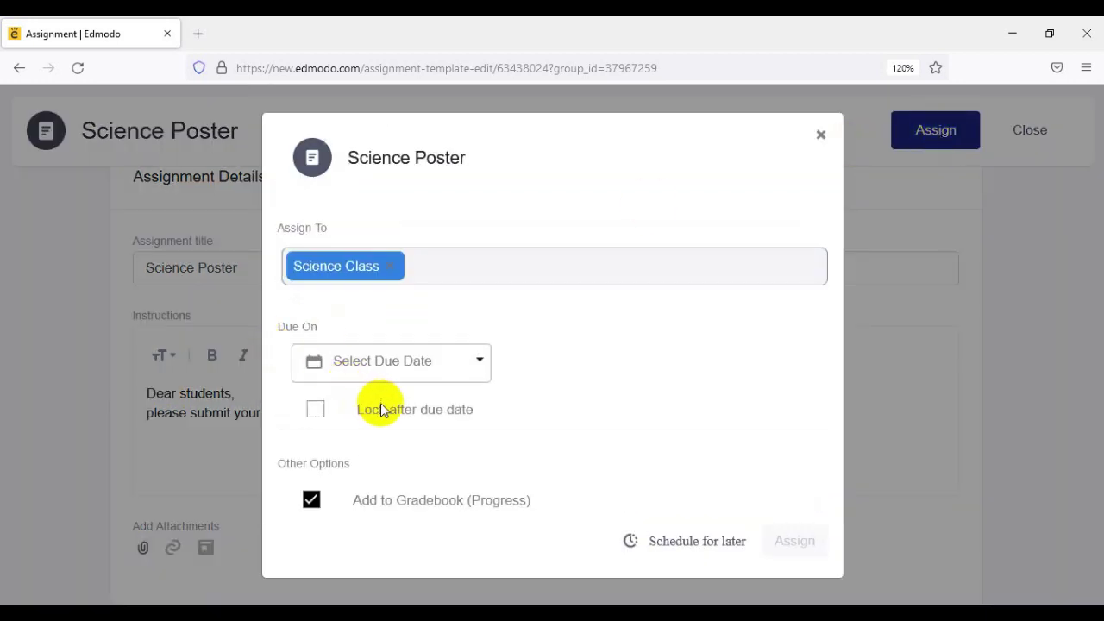
left_click(482, 366)
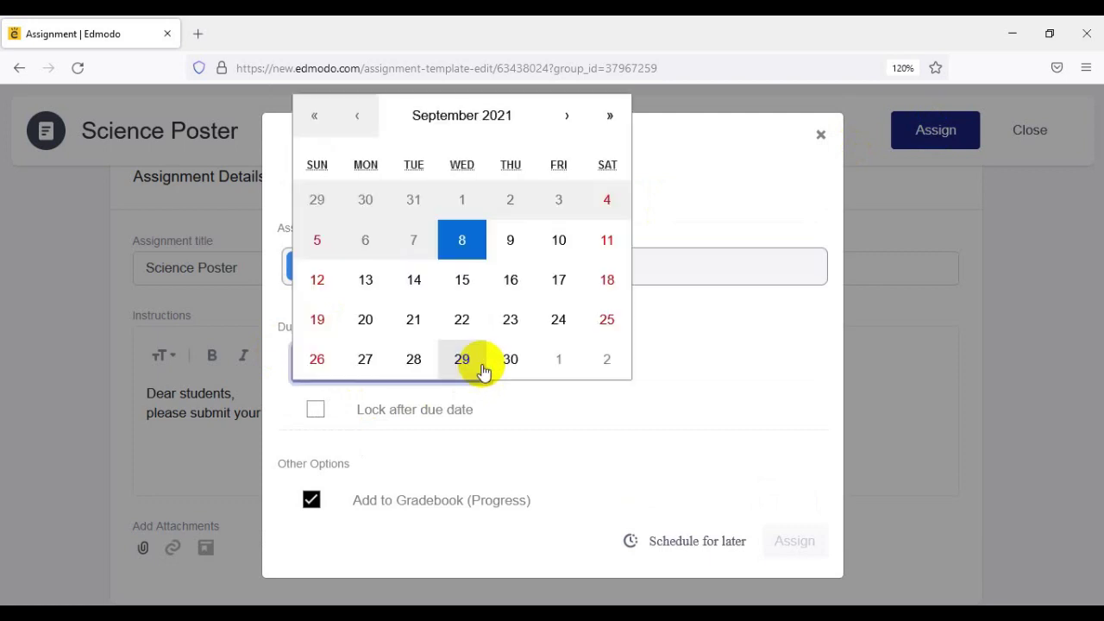
left_click(470, 282)
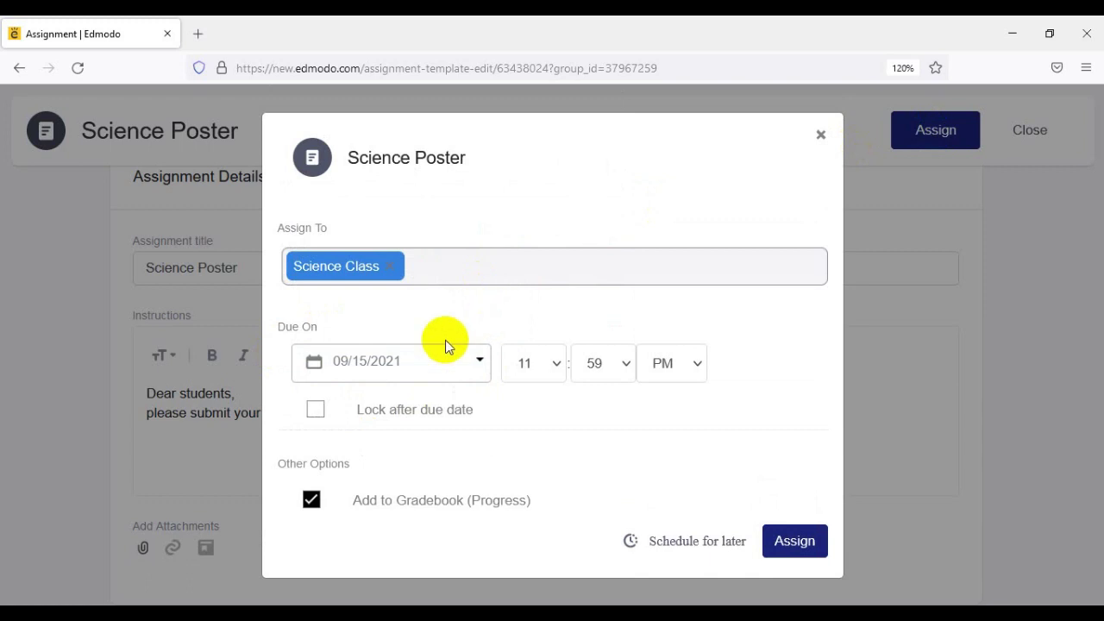
left_click(317, 414)
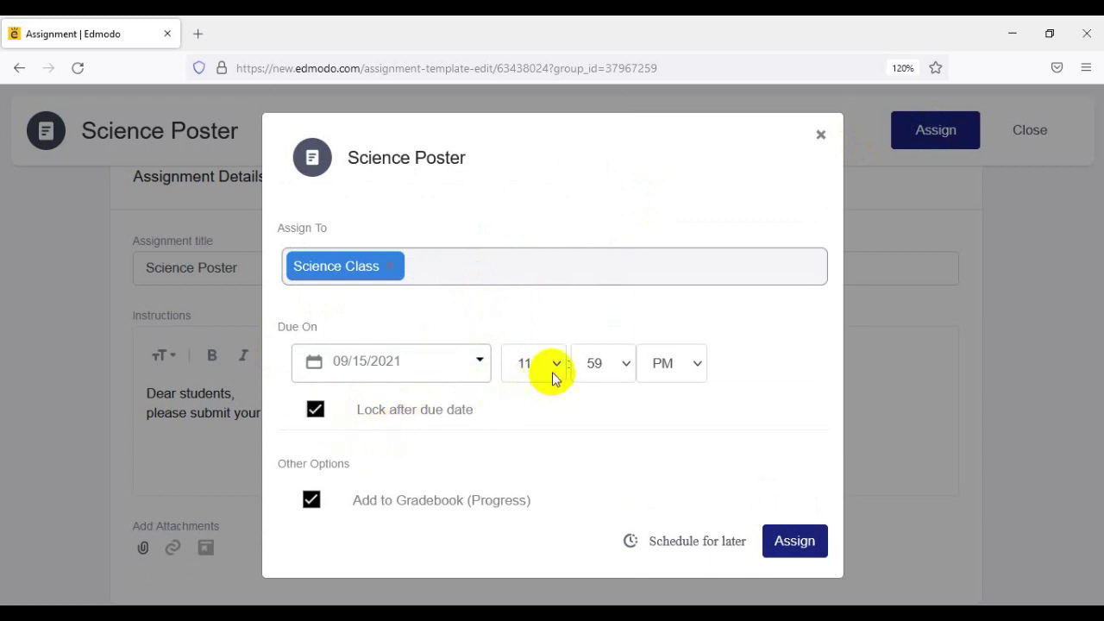
left_click(788, 550)
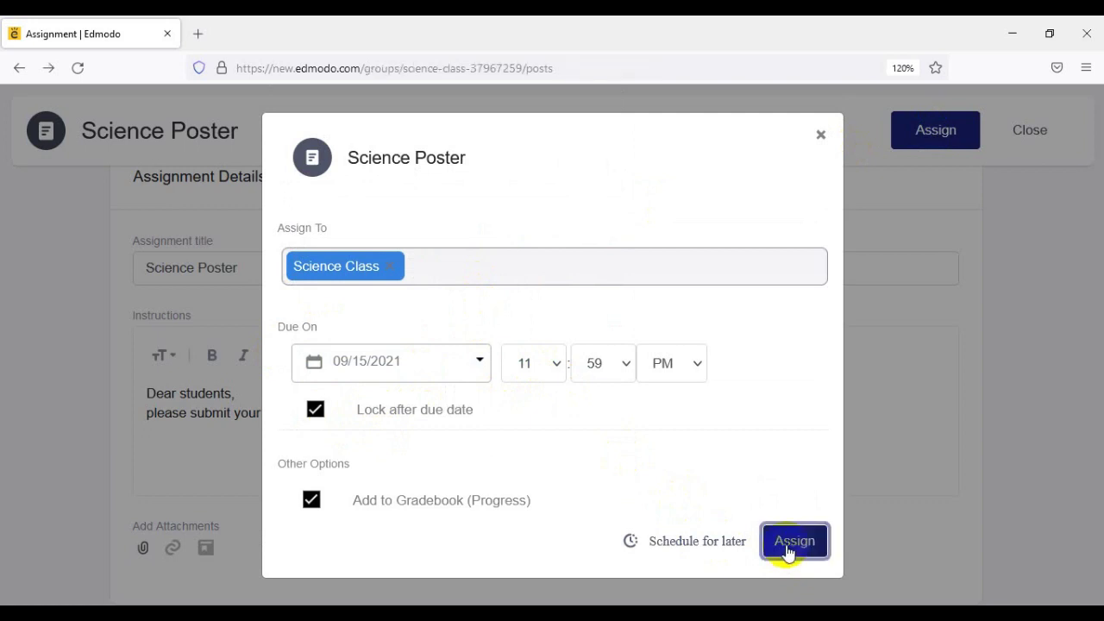
left_click(788, 552)
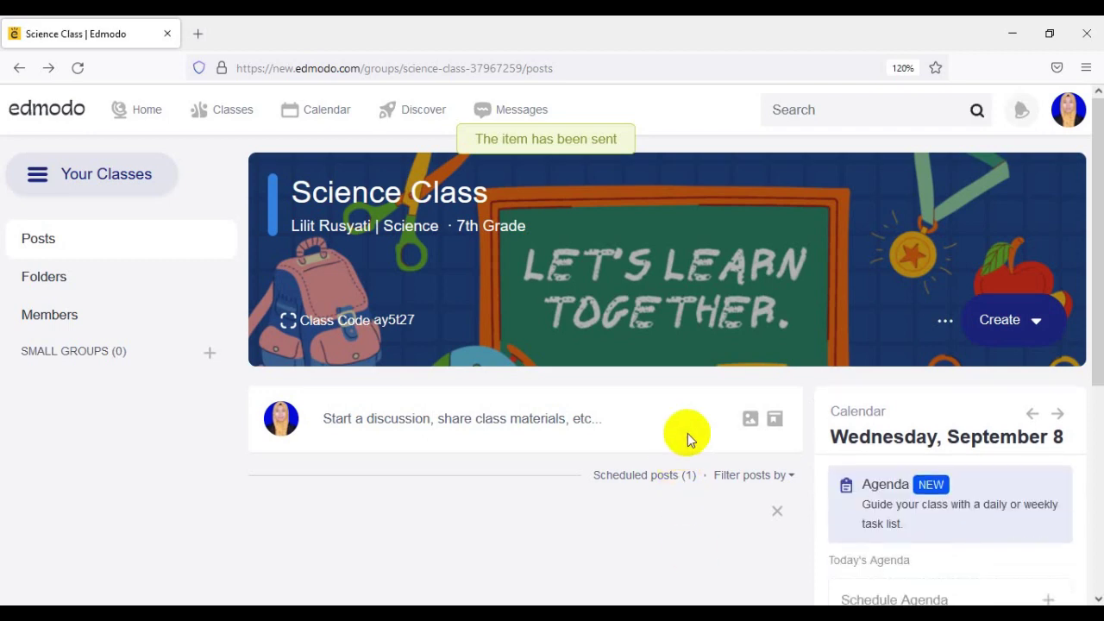
- Scroll the Science Class feed to review the new Science Poster post
scroll(687, 433, "down", 4)
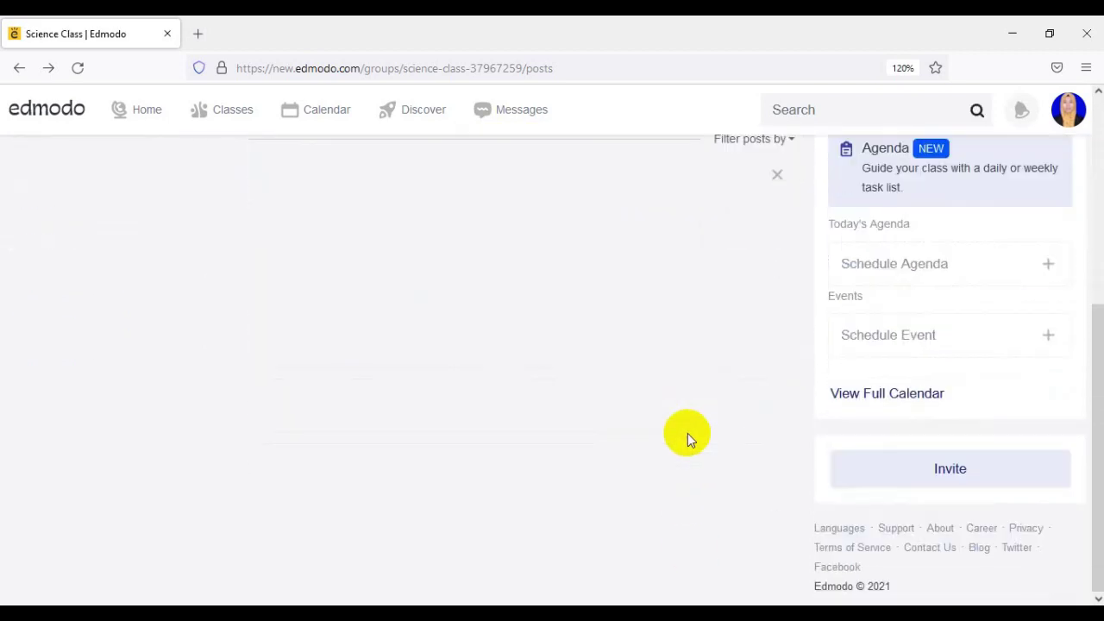
scroll(687, 433, "down", 2)
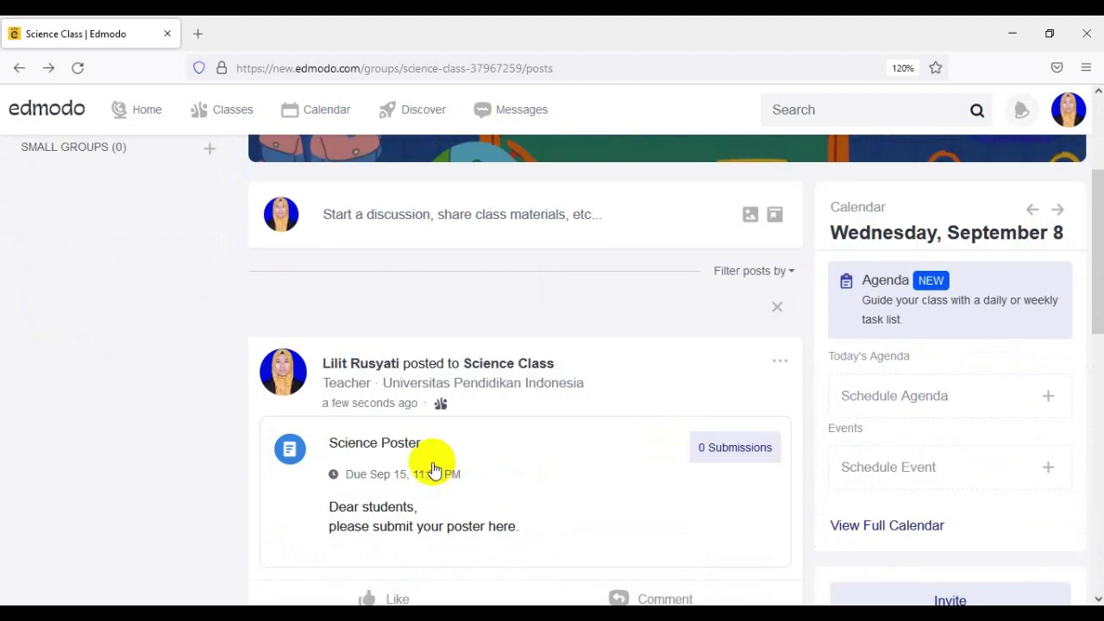
scroll(477, 463, "down", 2)
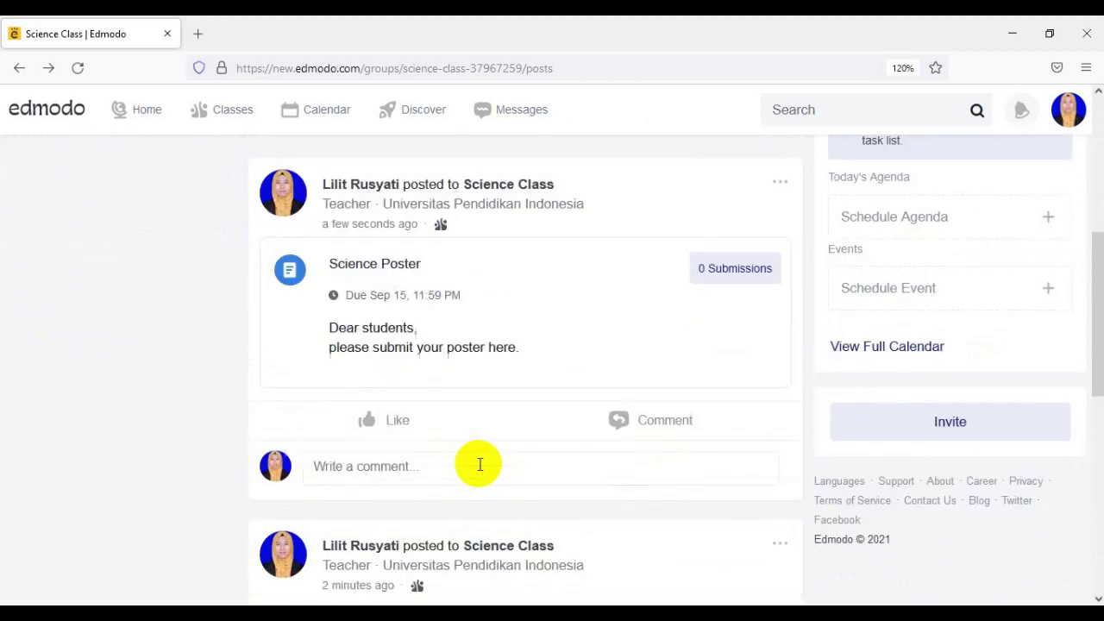
scroll(615, 369, "up", 1)
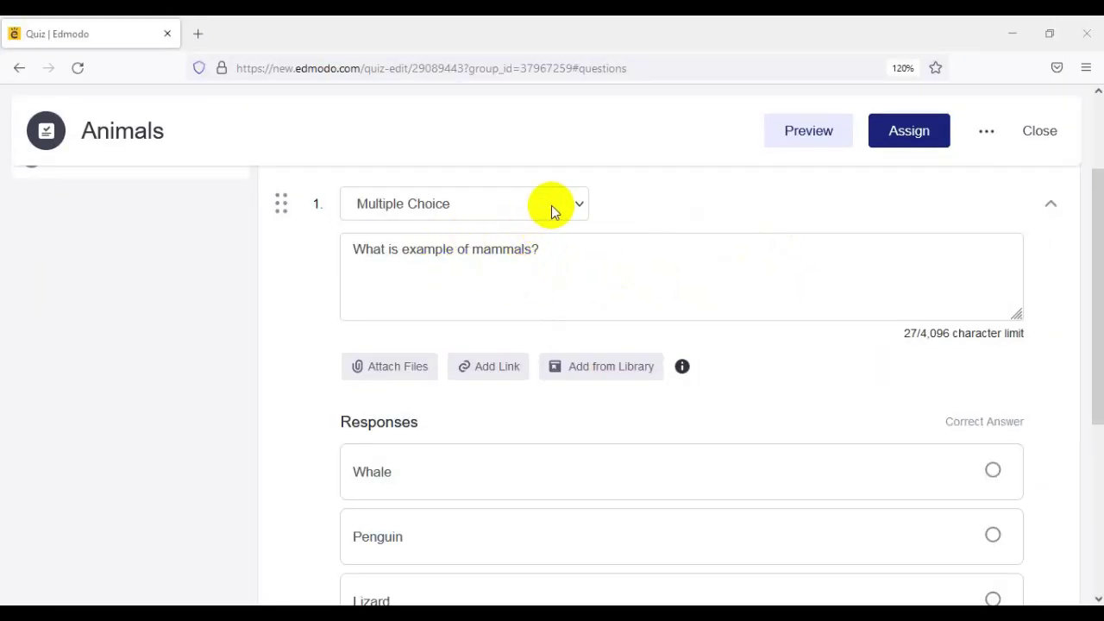
- Keep question 1 of the Animals quiz as Multiple Choice
left_click(568, 212)
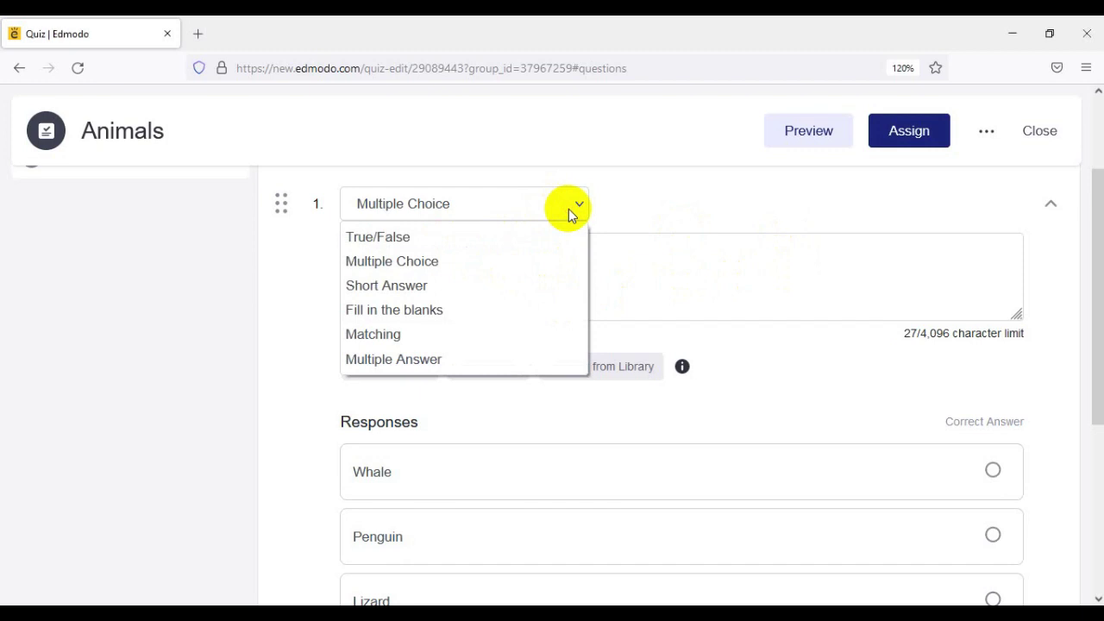
left_click(444, 264)
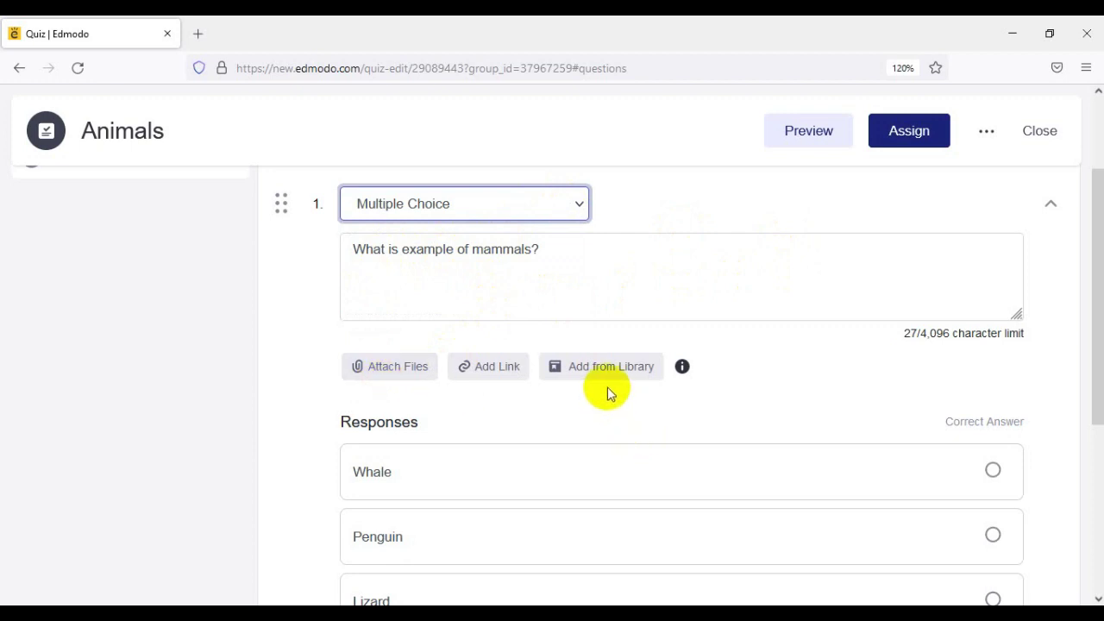
scroll(604, 393, "down", 2)
scroll(365, 345, "down", 3)
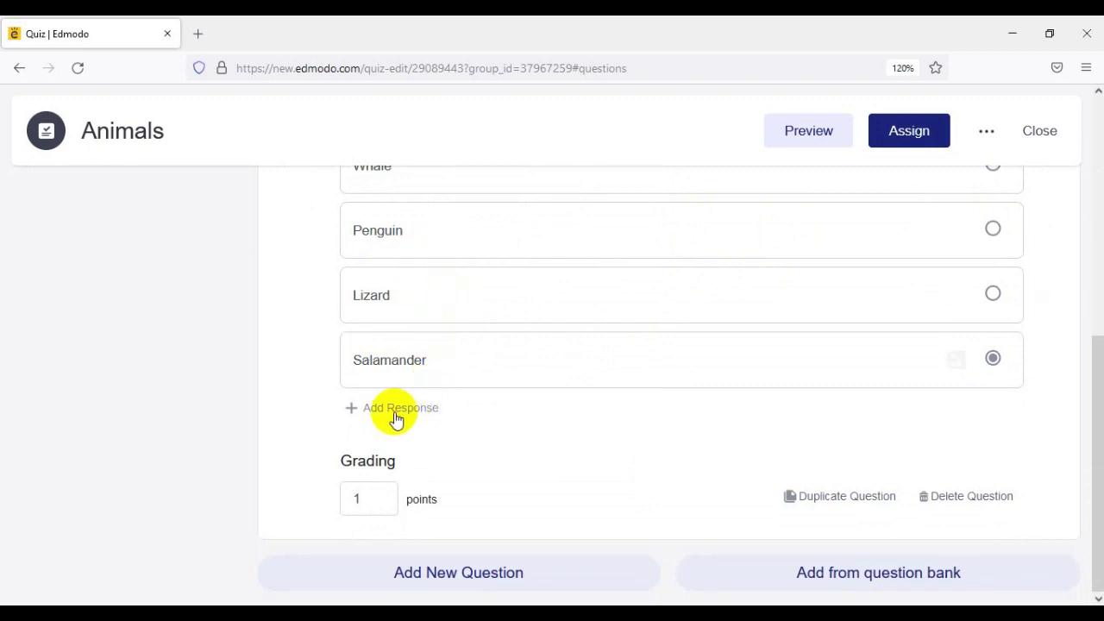
scroll(385, 417, "up", 2)
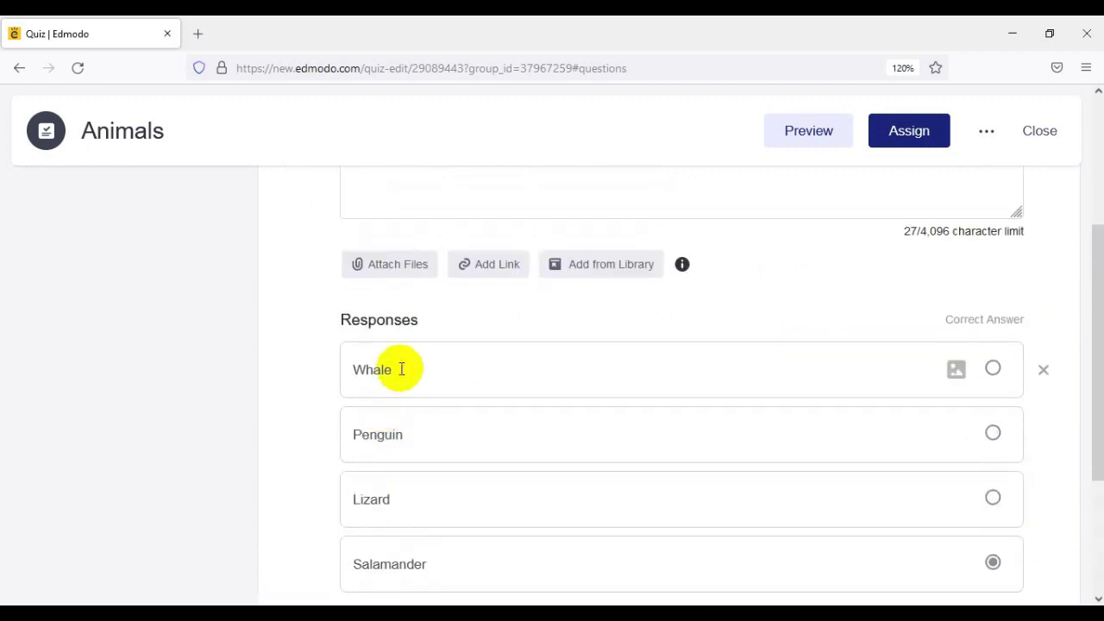
scroll(400, 368, "down", 1)
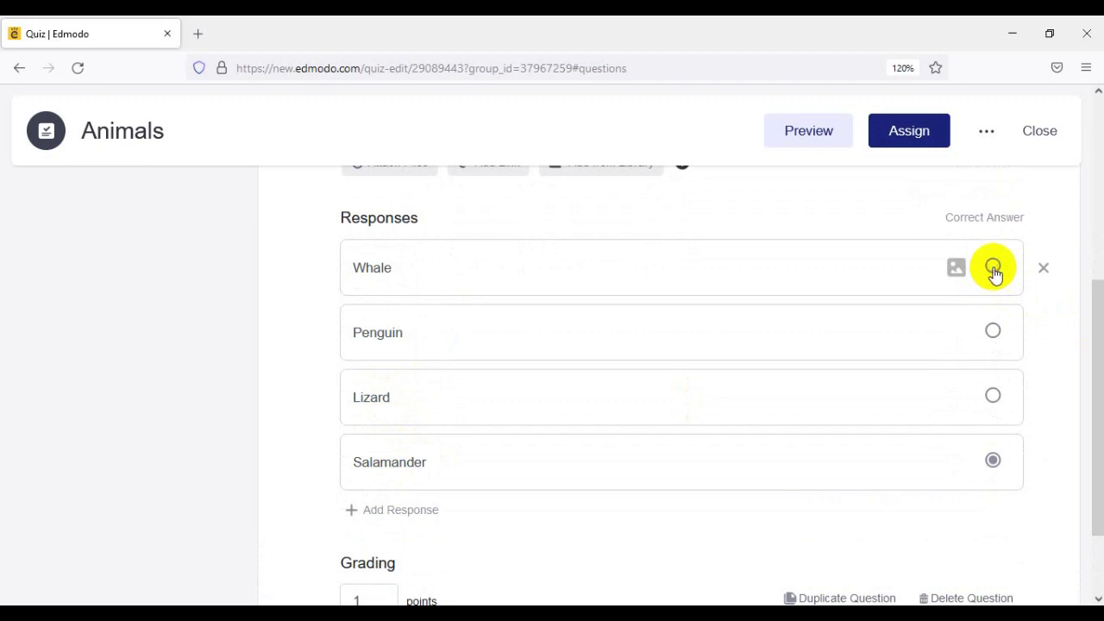
- Mark Whale as the correct answer worth 1 point, then preview the quiz
left_click(993, 269)
scroll(773, 340, "down", 2)
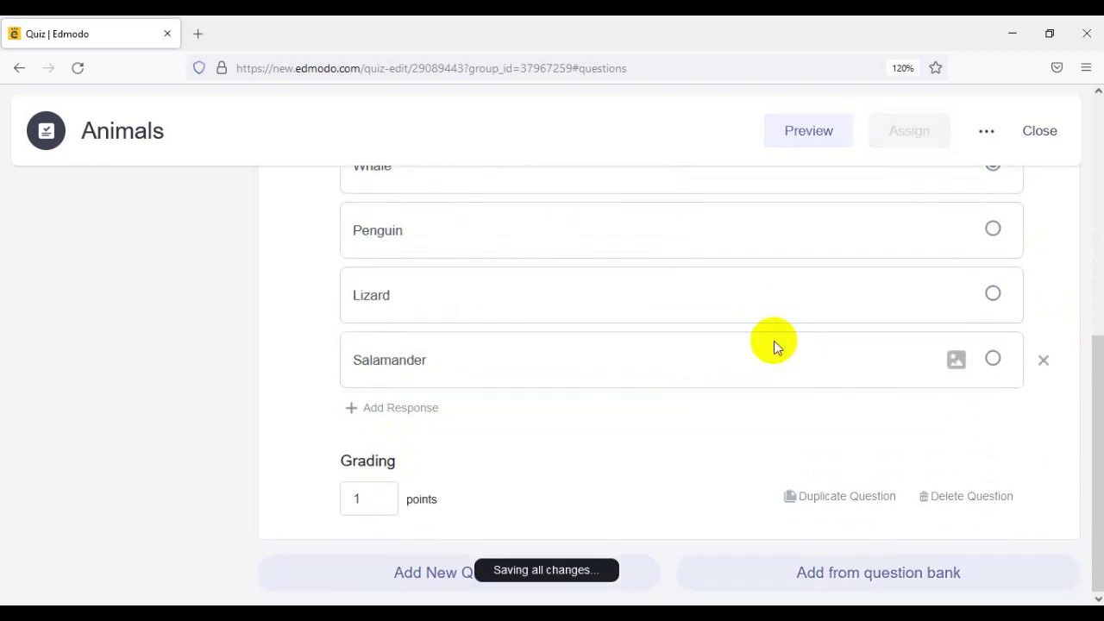
left_click(367, 500)
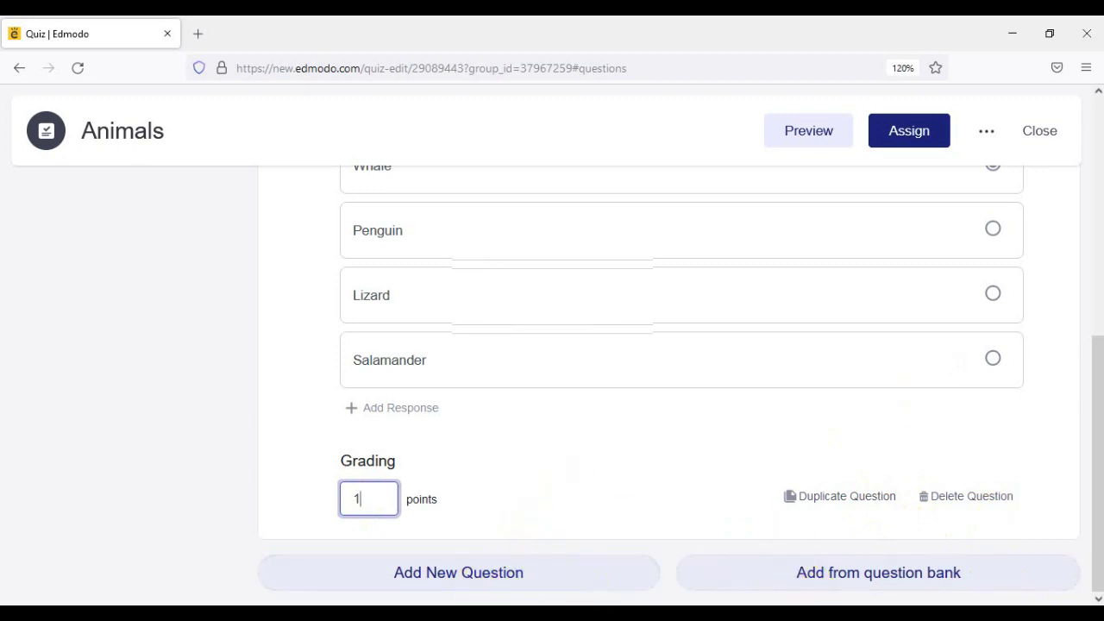
left_click(796, 138)
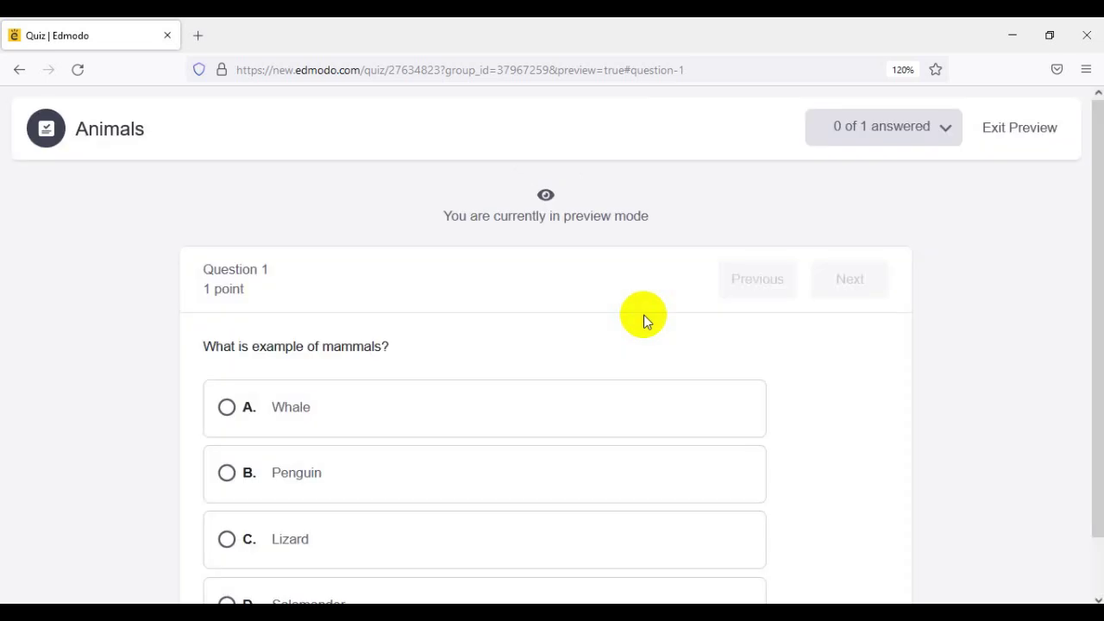
- Scroll through the Animals quiz preview and exit it
scroll(345, 343, "down", 1)
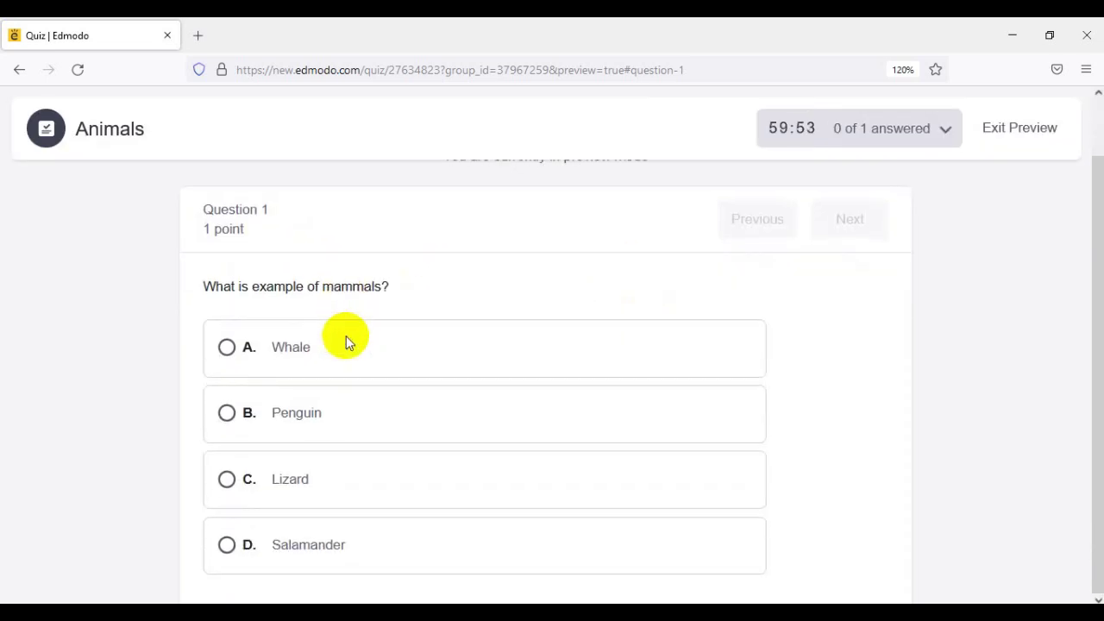
scroll(347, 344, "up", 1)
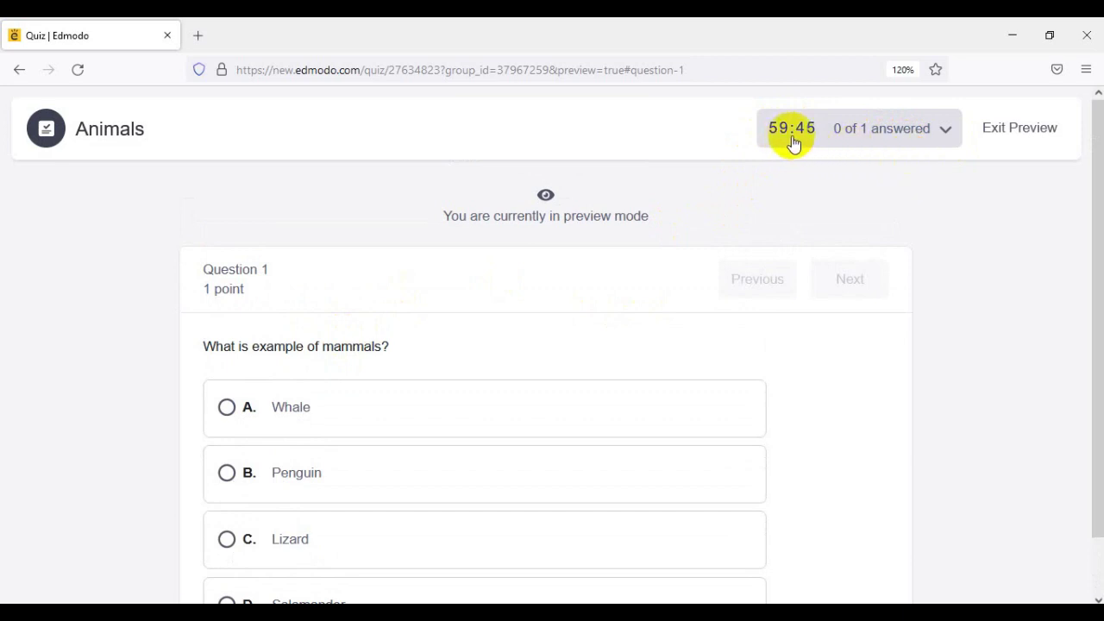
left_click(996, 140)
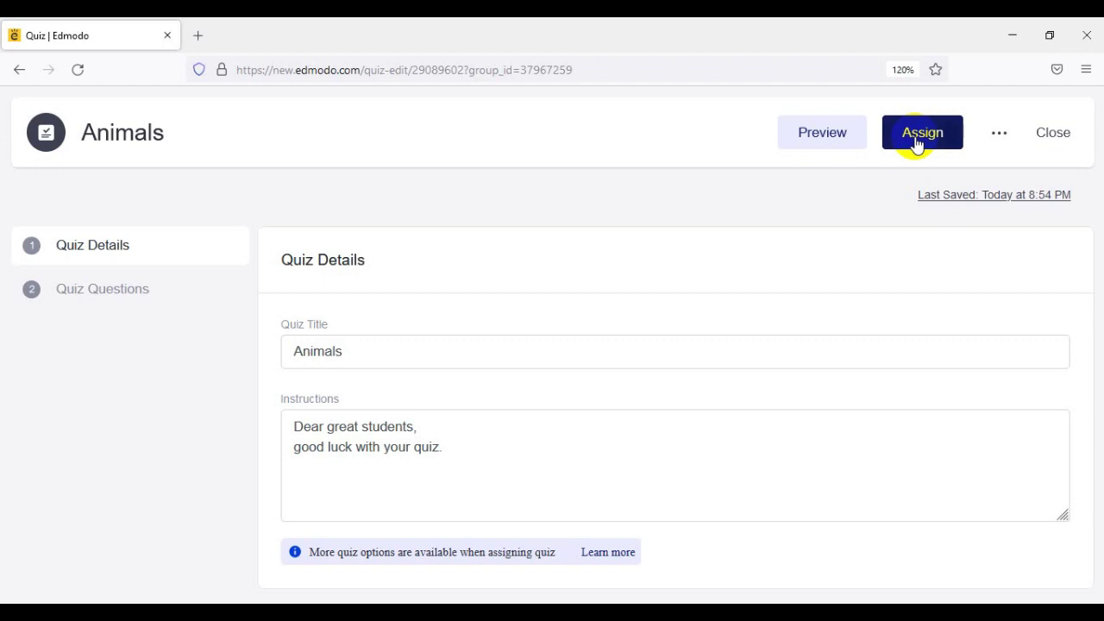
- Set the Animals quiz due date to September 9, 2021, locked after the due date
left_click(917, 143)
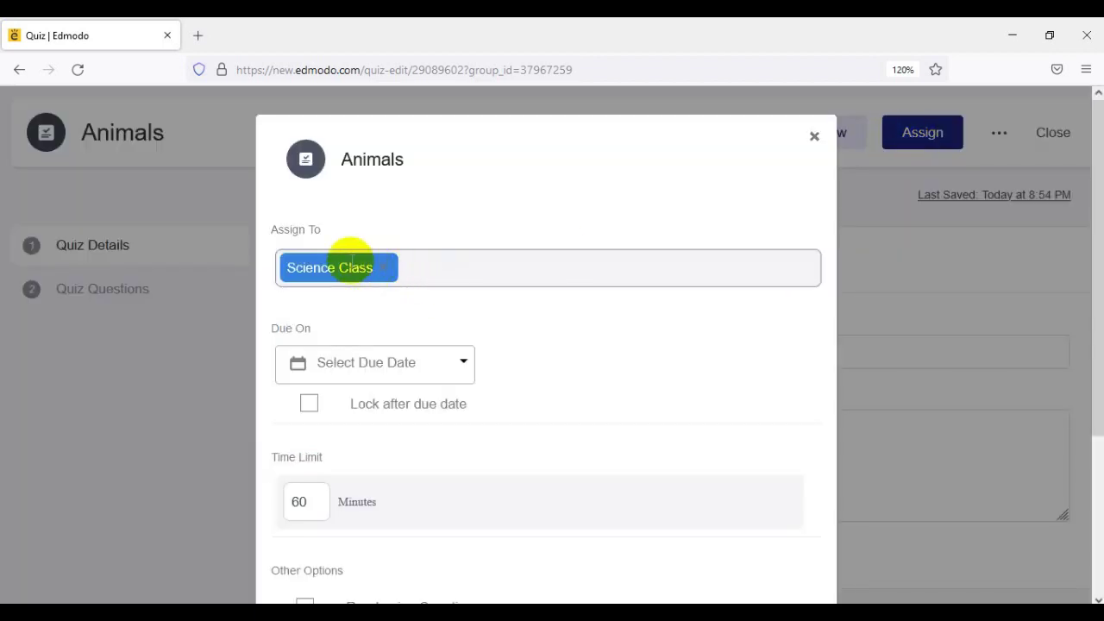
left_click(464, 375)
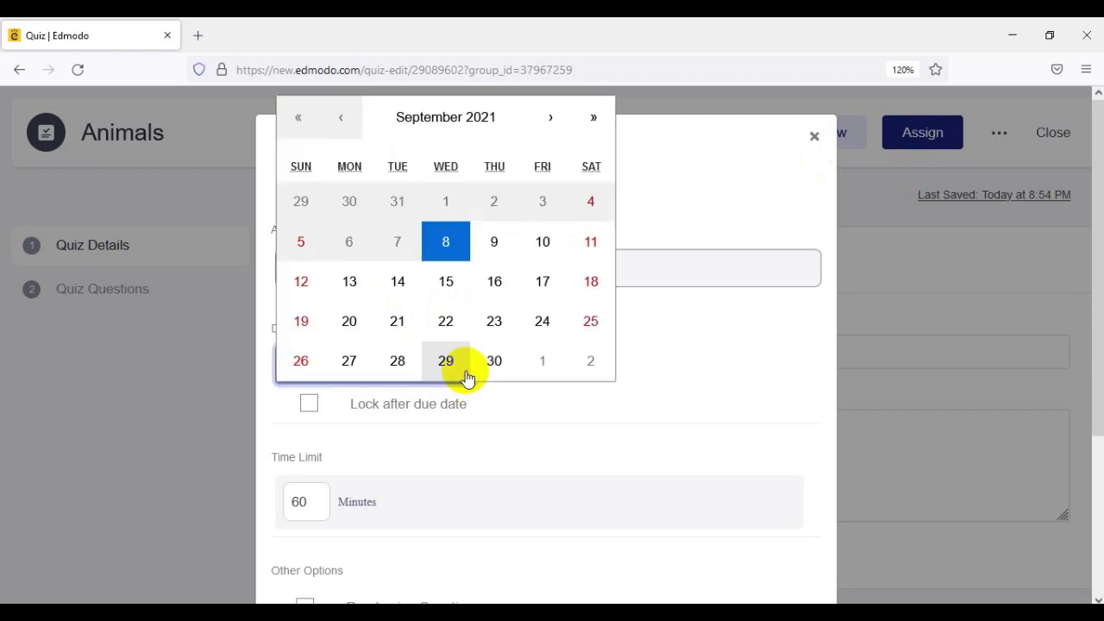
left_click(491, 250)
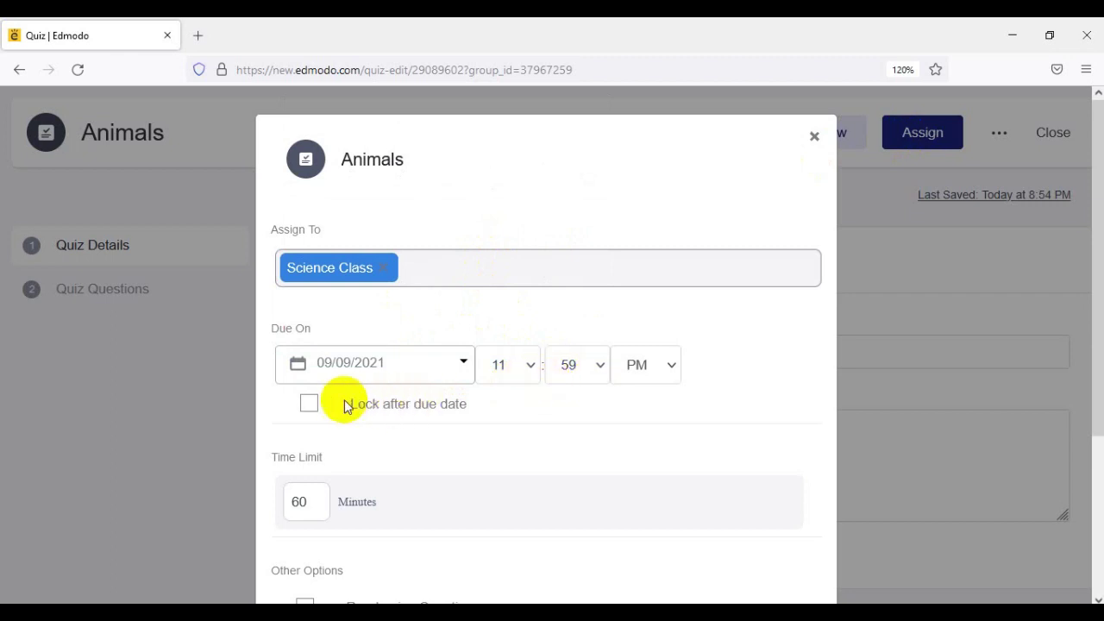
left_click(310, 403)
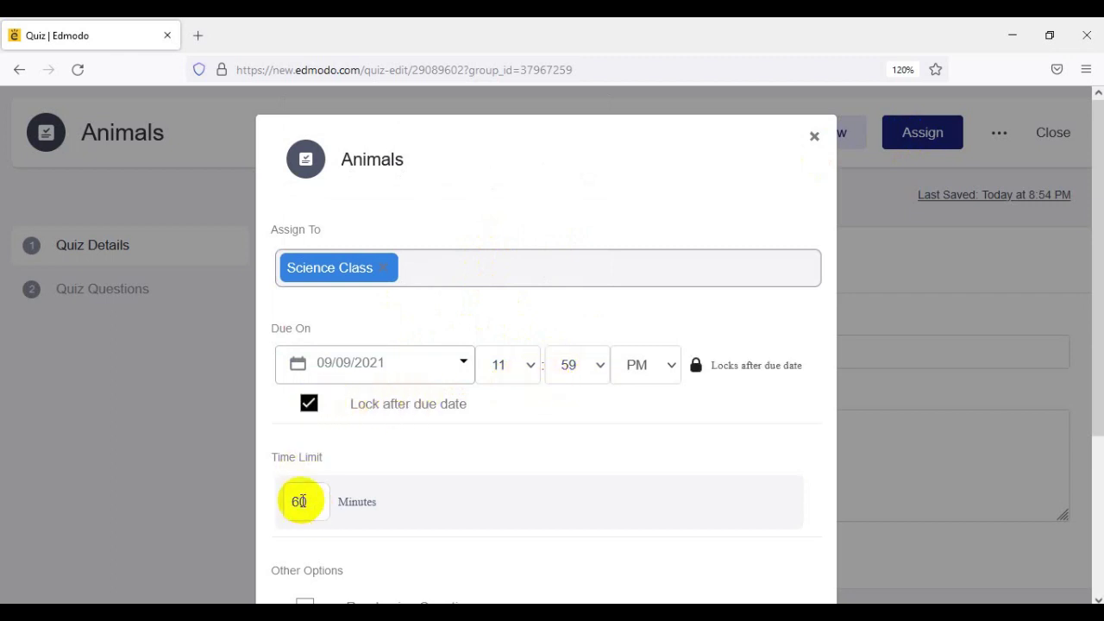
- Give the quiz a 10-minute time limit and randomized questions, then assign it to Science Class
left_click(299, 501)
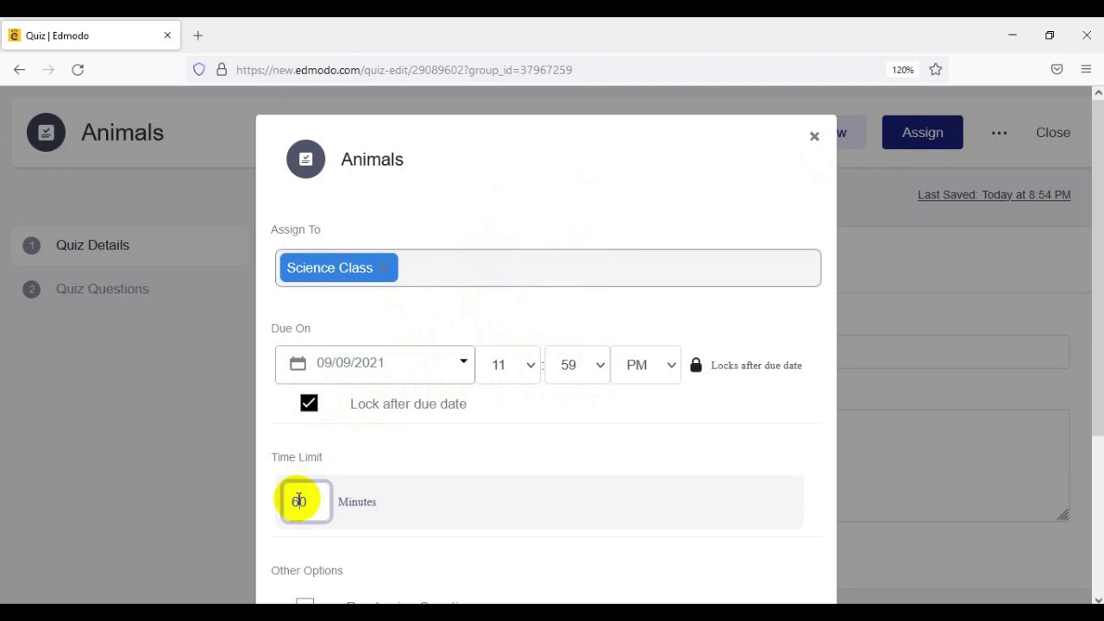
key("BackSpace")
key("BackSpace")
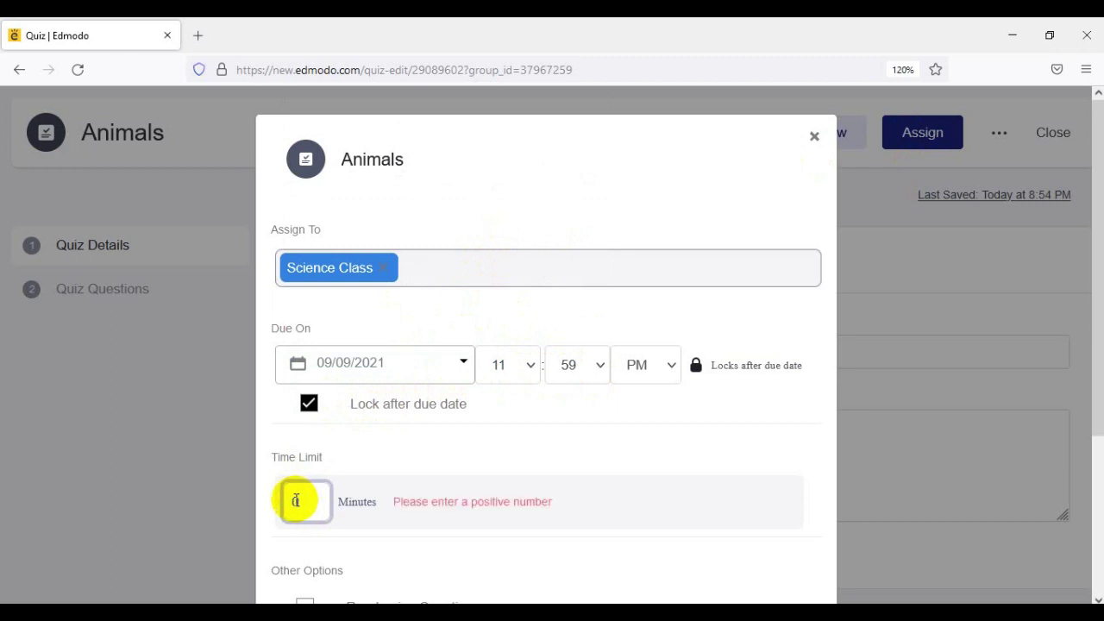
type("10")
scroll(378, 466, "down", 2)
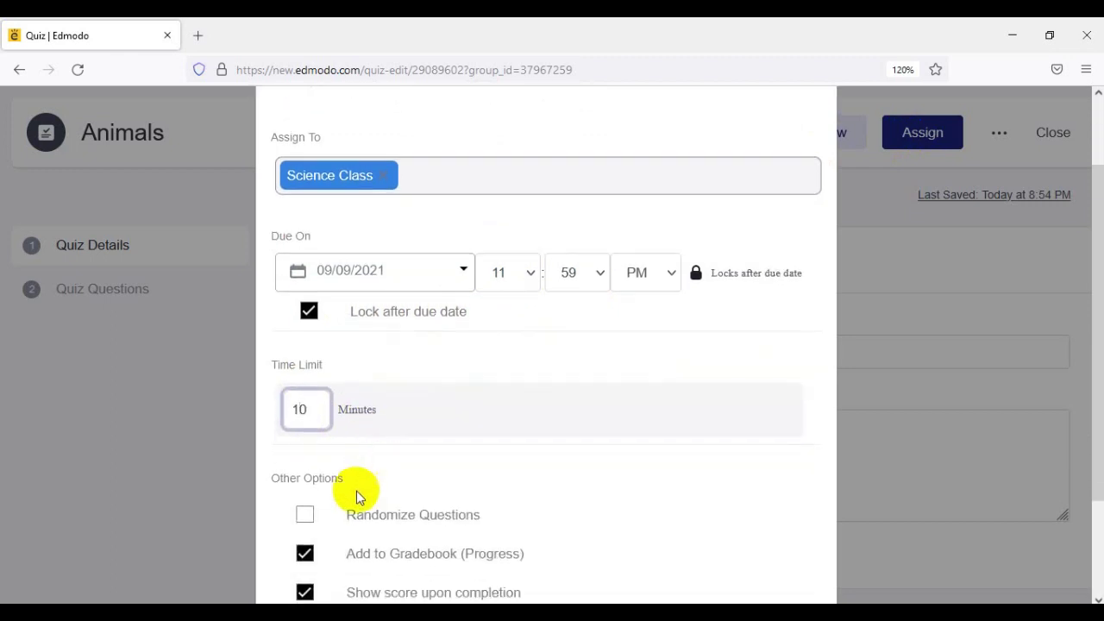
scroll(357, 498, "down", 3)
left_click(306, 385)
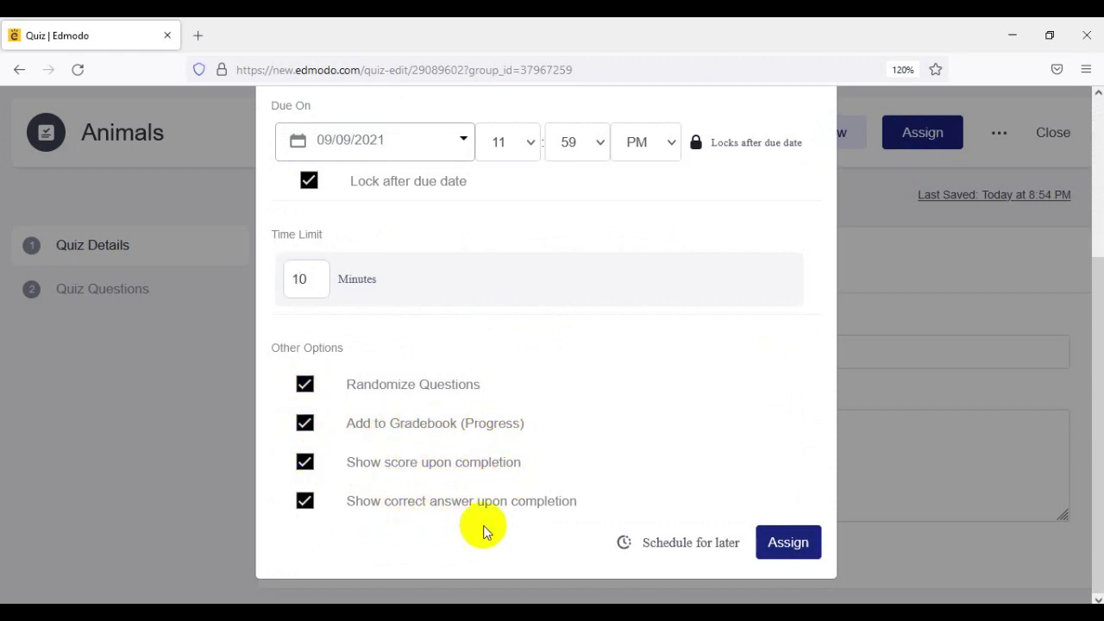
left_click(798, 544)
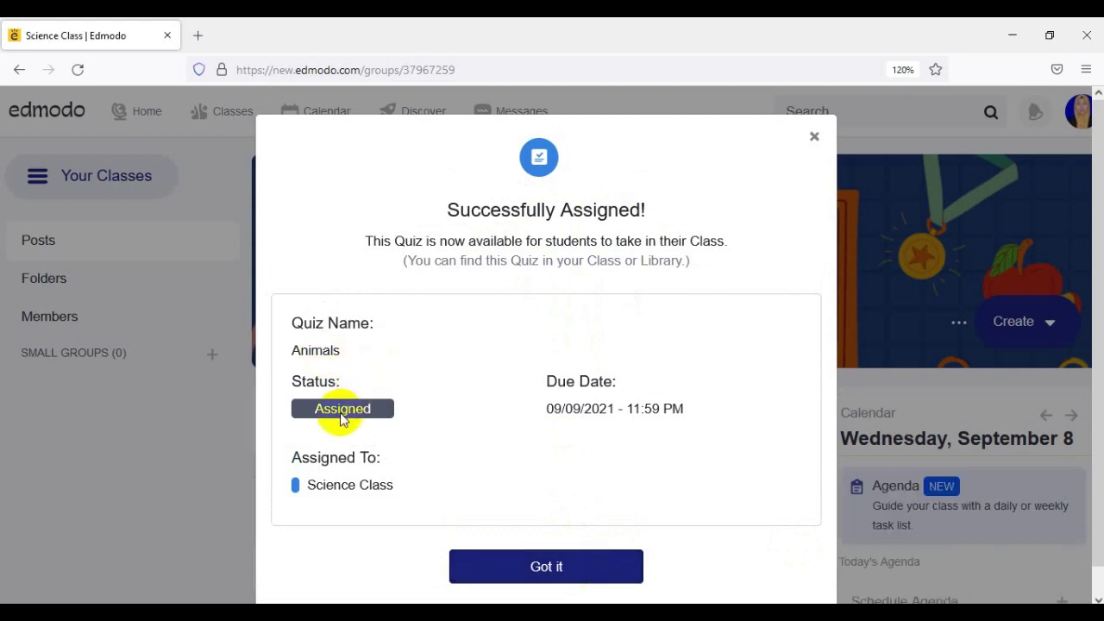
- Dismiss the success message and review the Animals quiz post: due tomorrow 11:59 PM, 1 question, 10 minutes
left_click(535, 569)
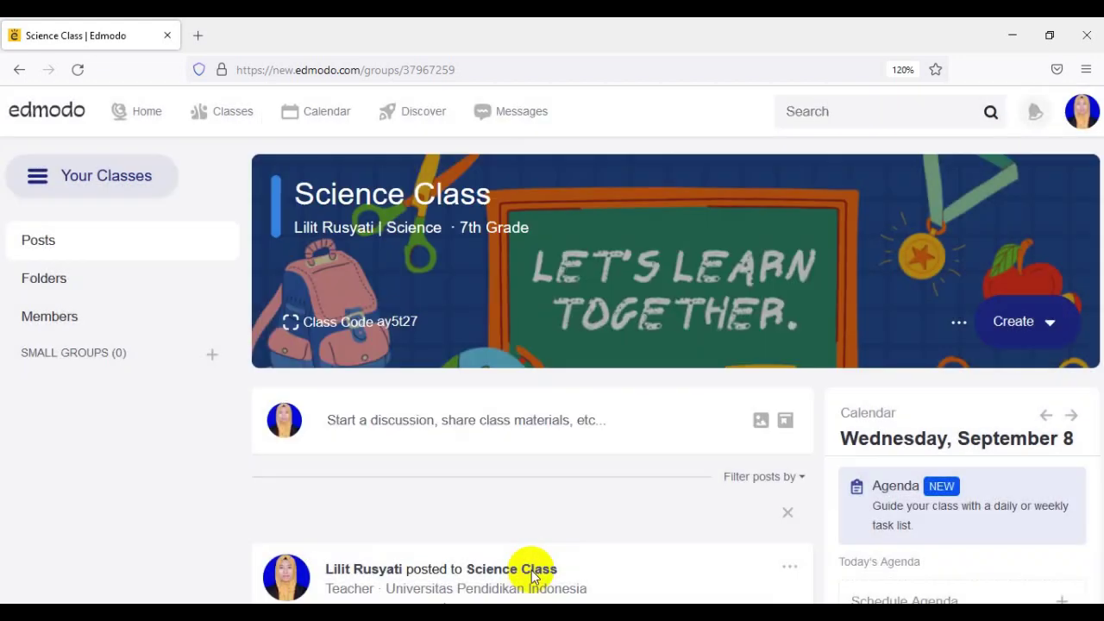
scroll(574, 295, "down", 5)
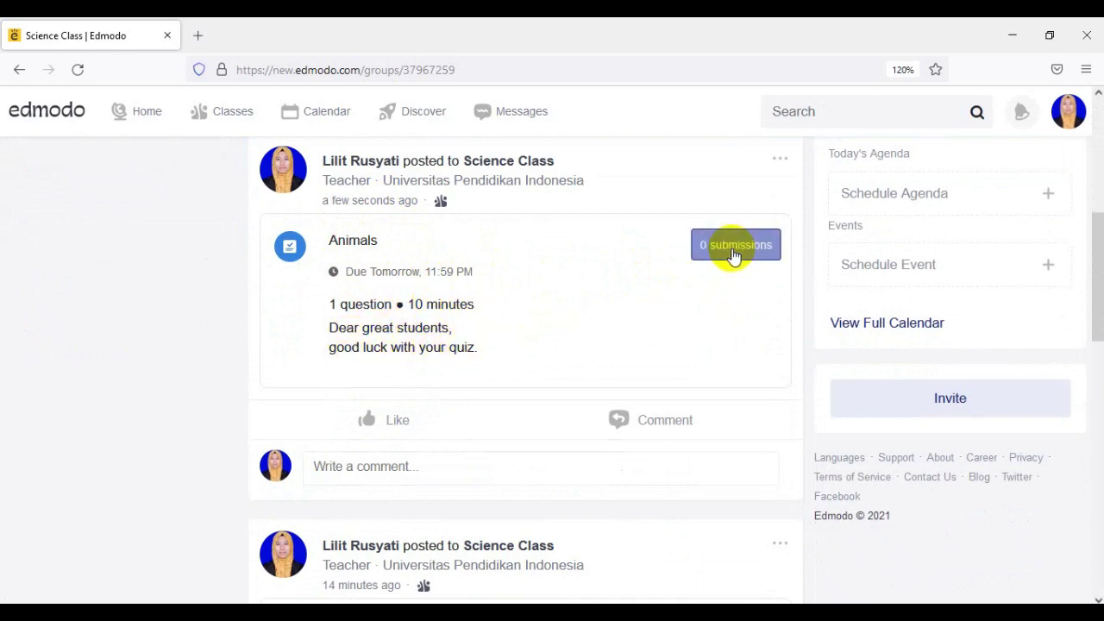
scroll(503, 462, "up", 5)
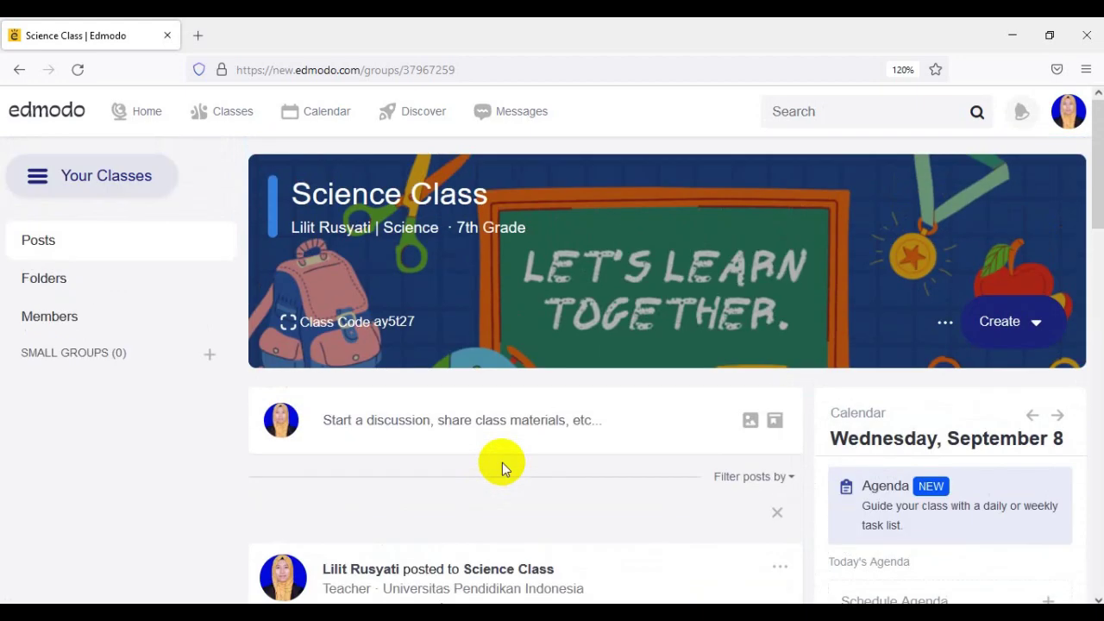